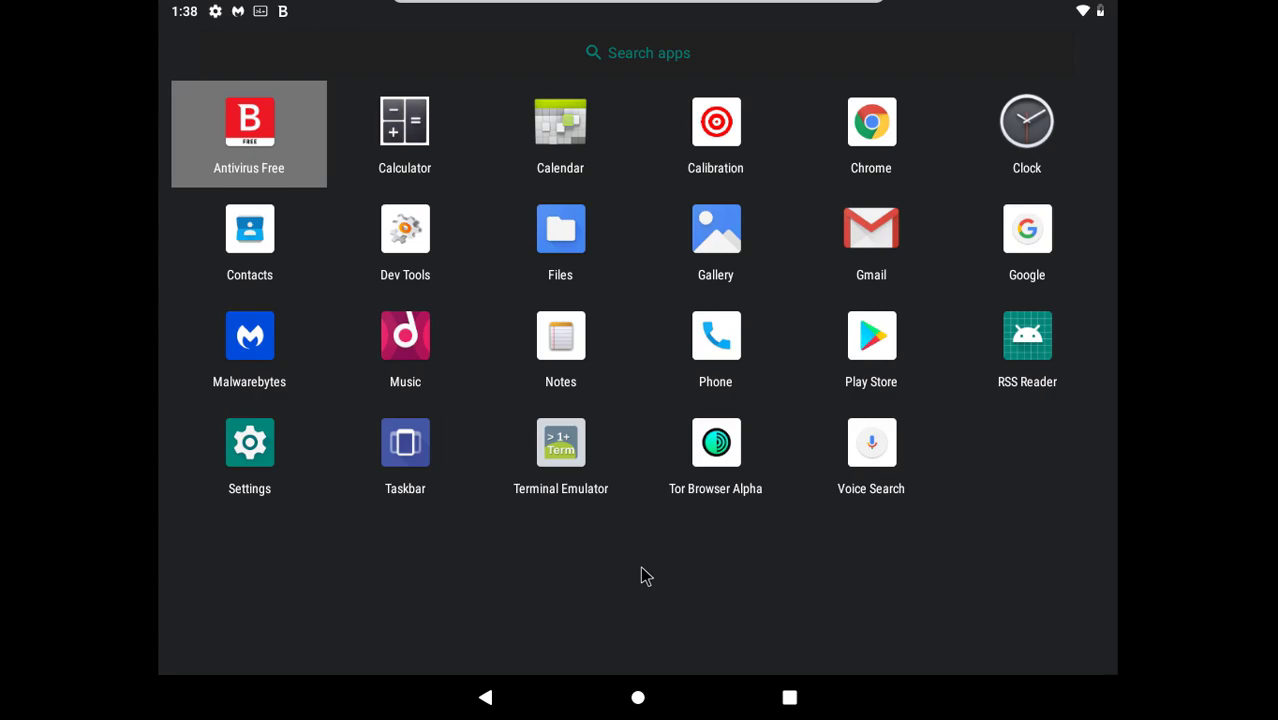
- Check the device status in Antivirus Free, and switch to the Malwares folder in Files
left_click(274, 121)
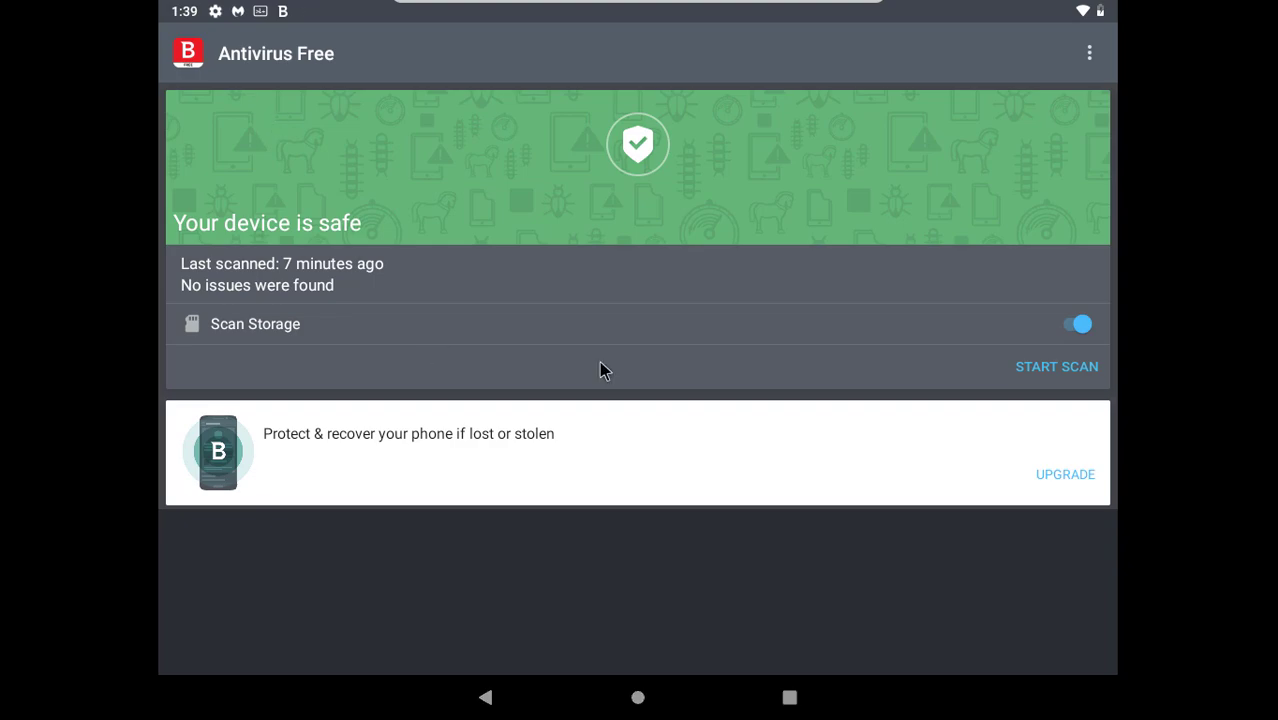
left_click(789, 713)
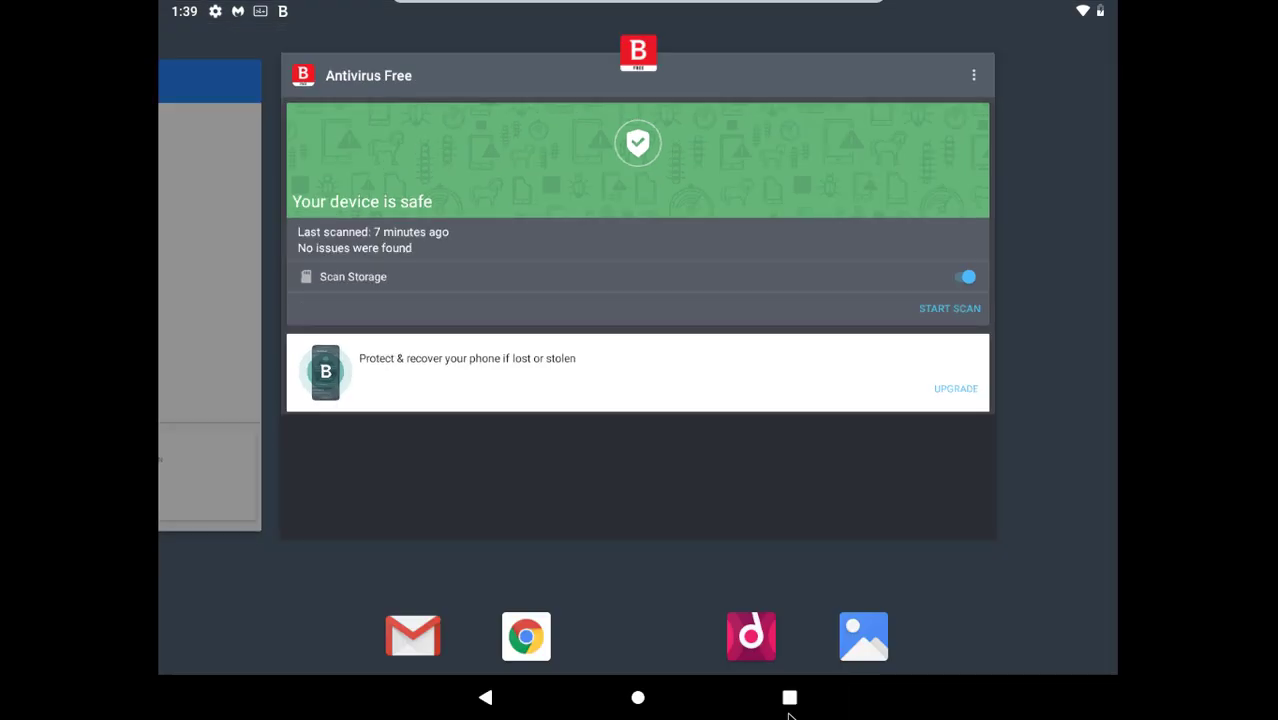
left_click(789, 697)
left_click(789, 710)
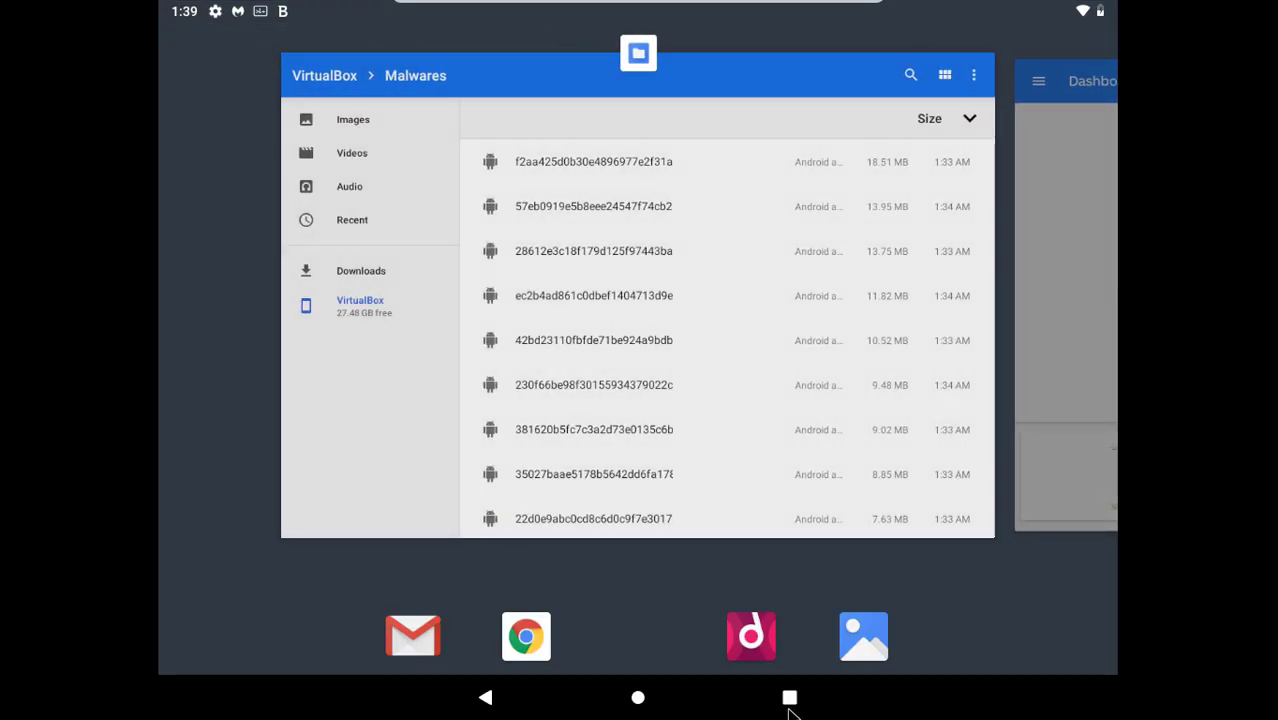
left_click(767, 472)
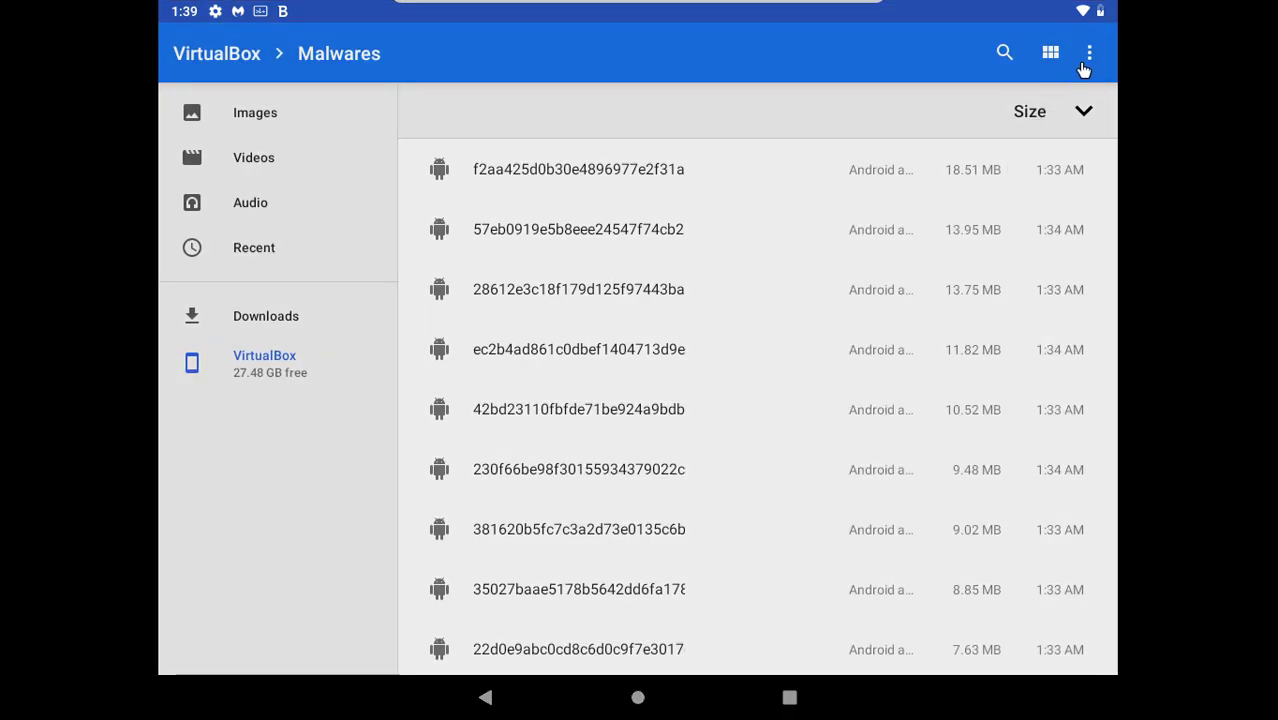
- View the folder info of Malwares, including its number of items, and return to the file list
left_click(1086, 64)
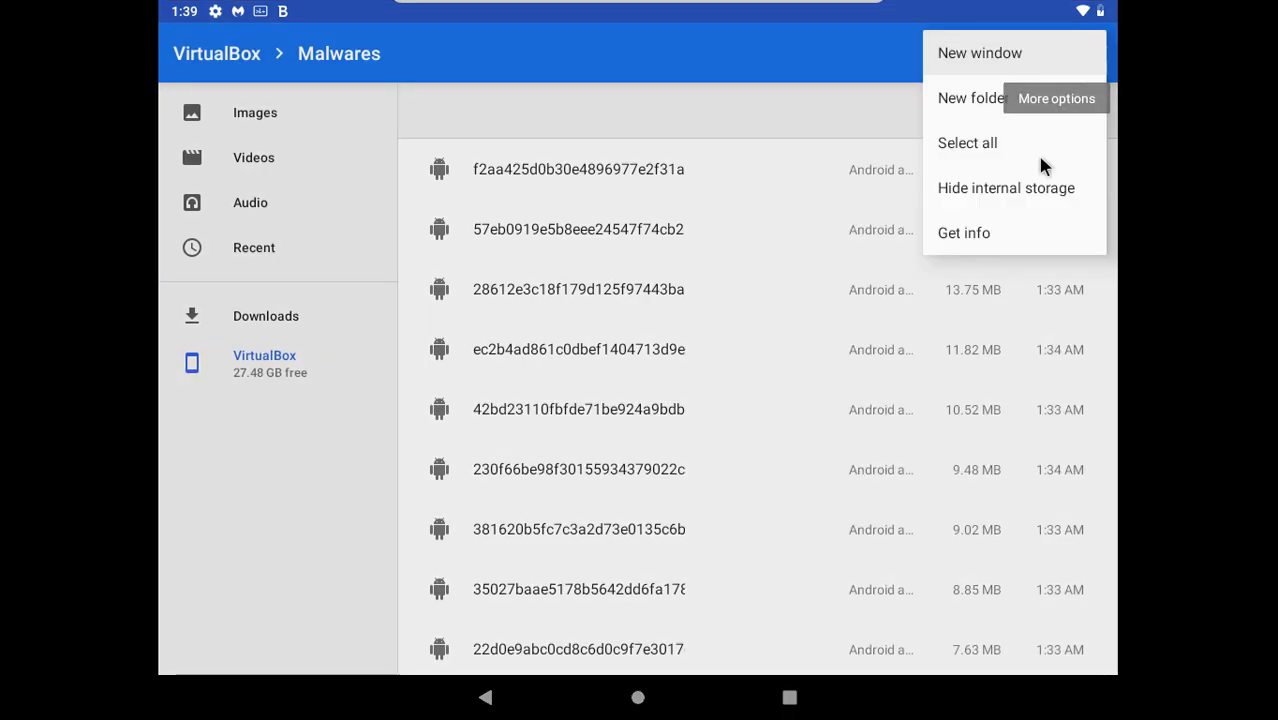
left_click(1005, 243)
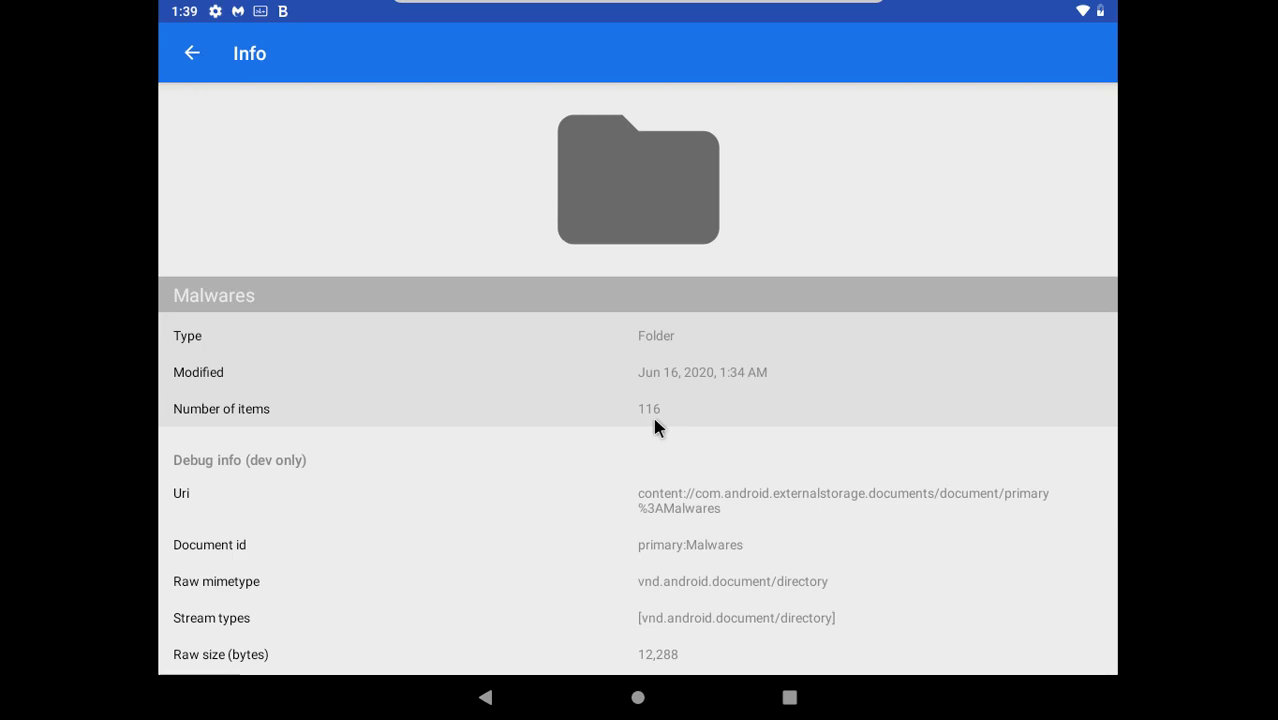
left_click(488, 696)
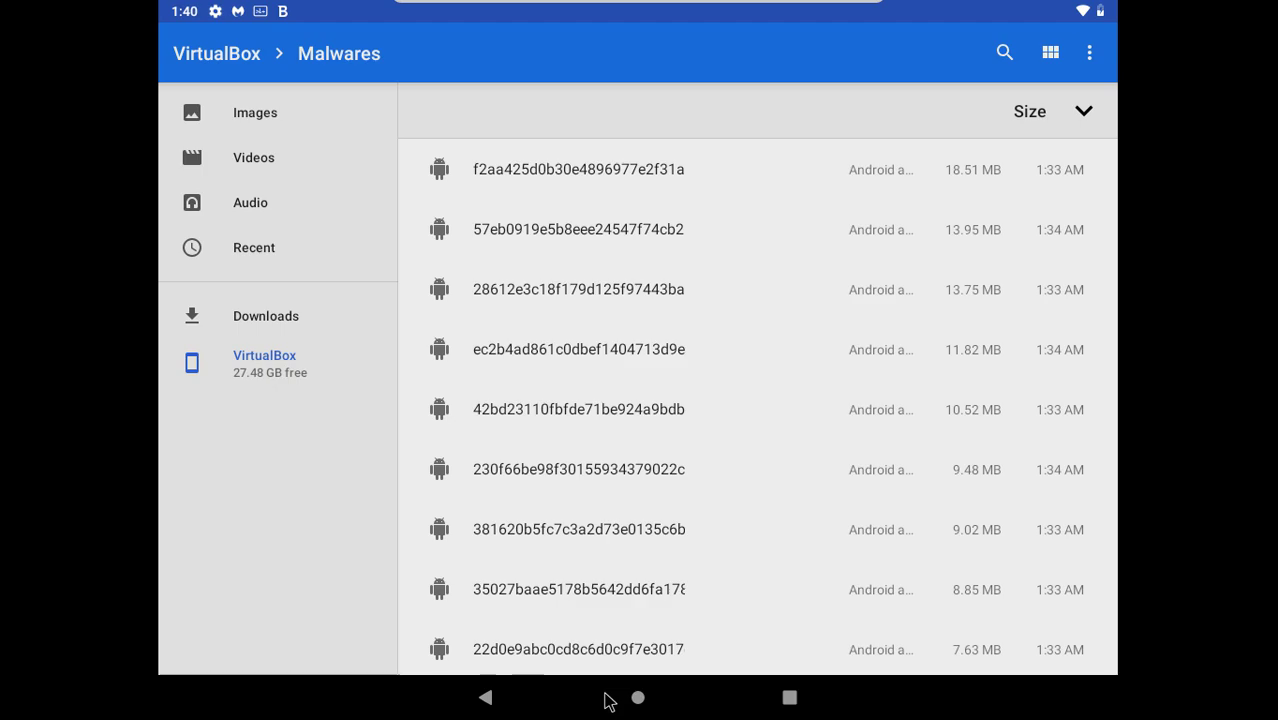
- Switch back to Antivirus Free and scan the device with storage scanning enabled
left_click(778, 708)
left_click(786, 705)
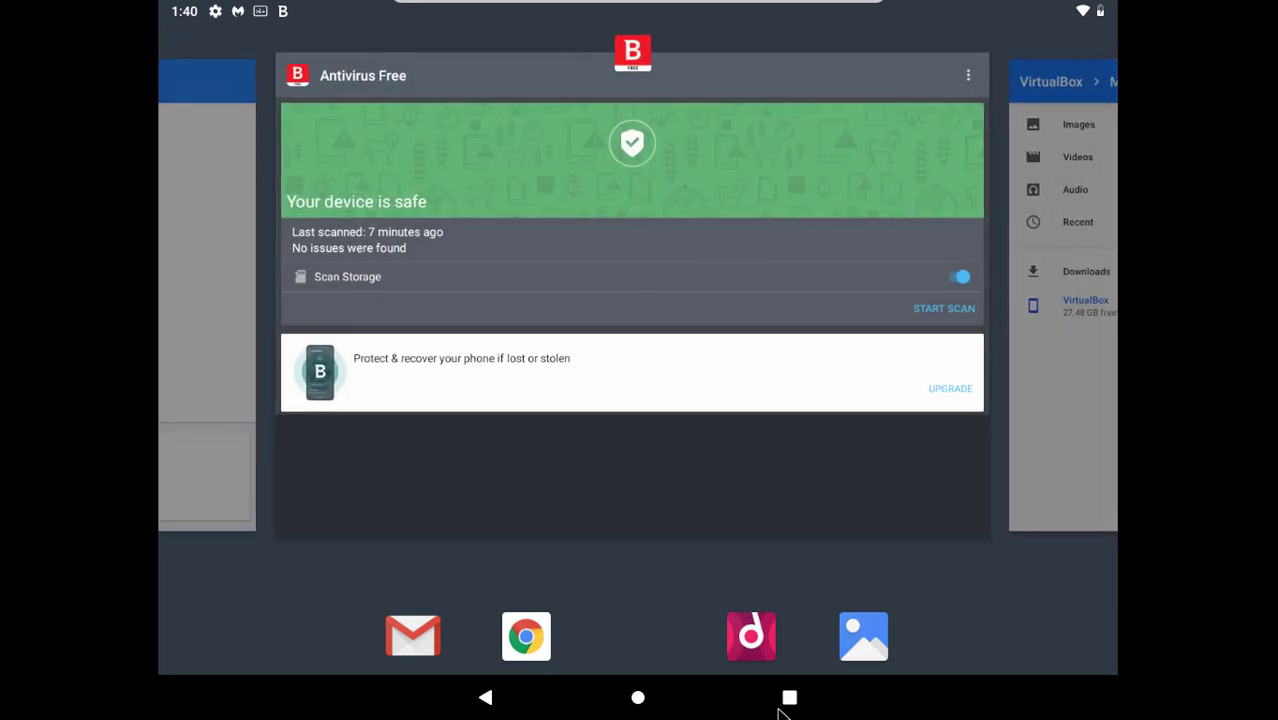
left_click(819, 449)
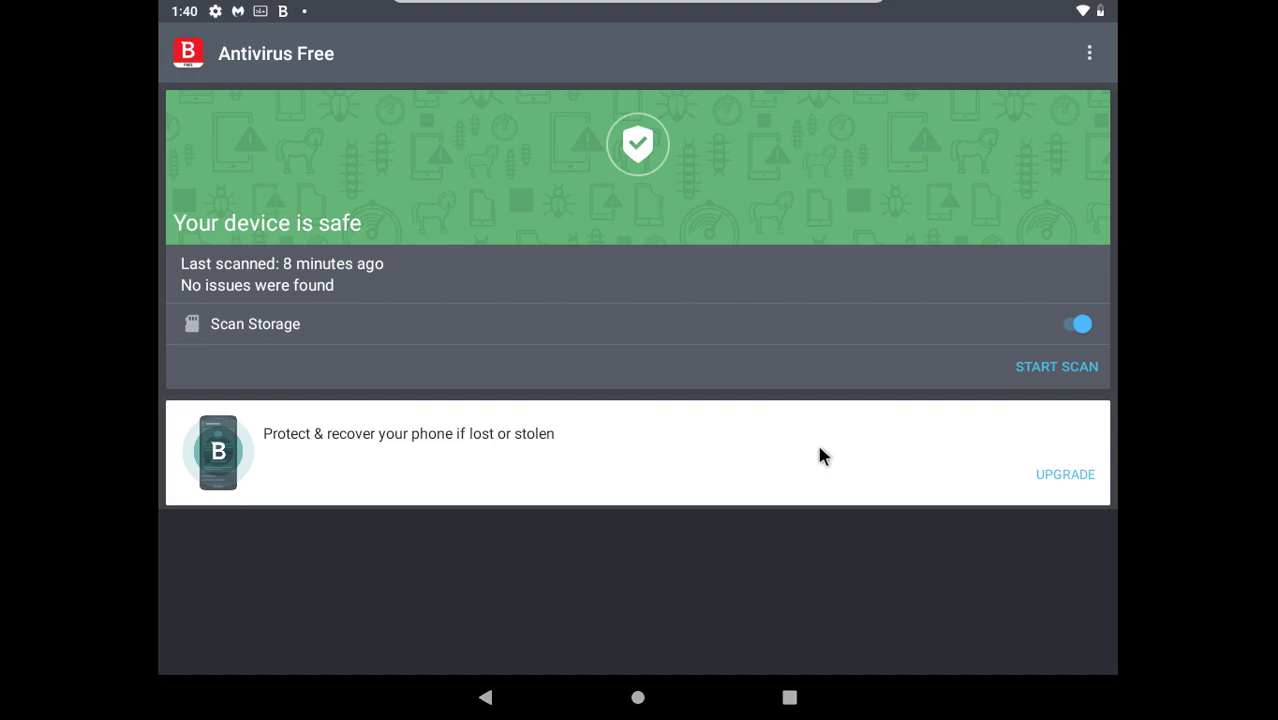
left_click(1055, 368)
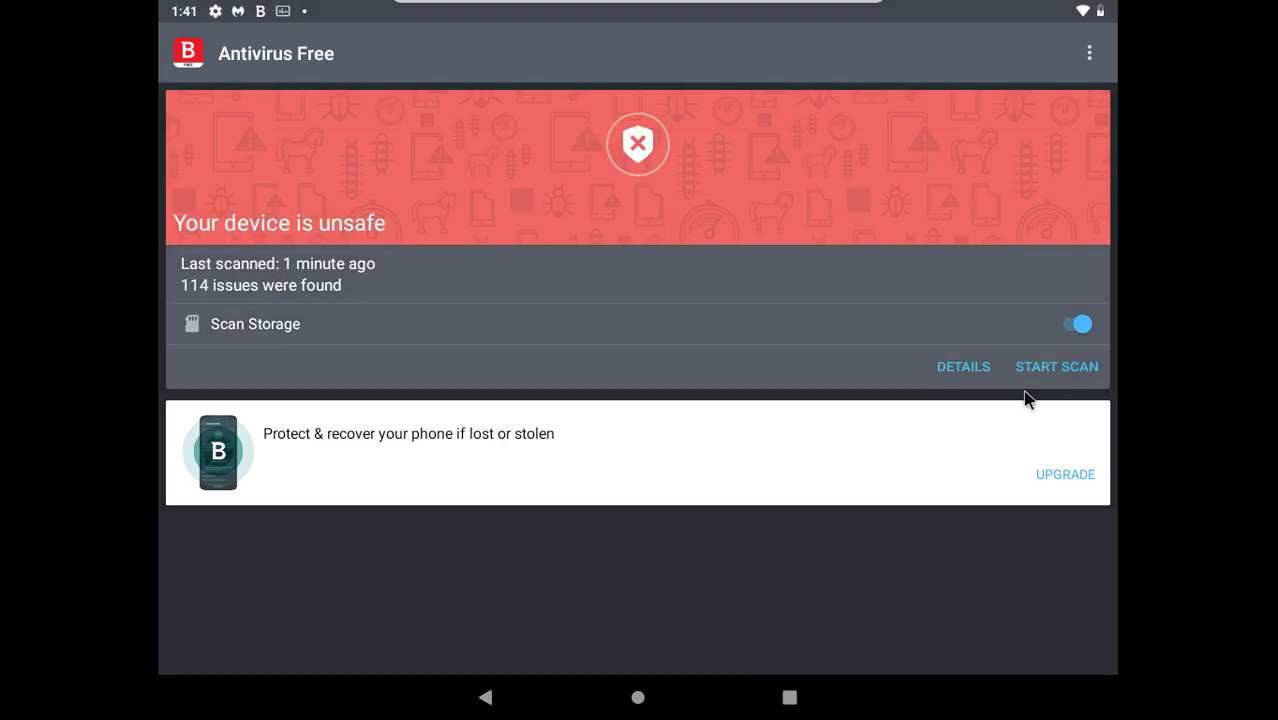
- Open the scan details and delete every APK listed under Malicious apps, confirming each deletion
left_click(963, 367)
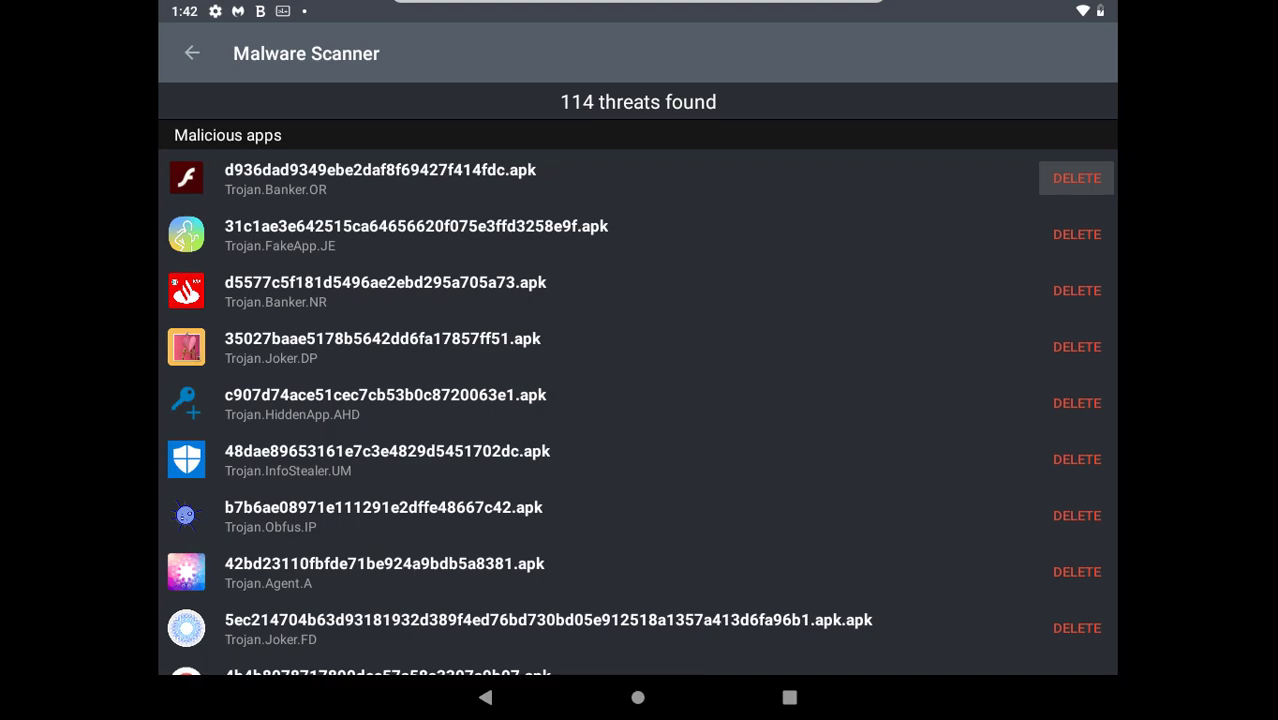
left_click(1076, 178)
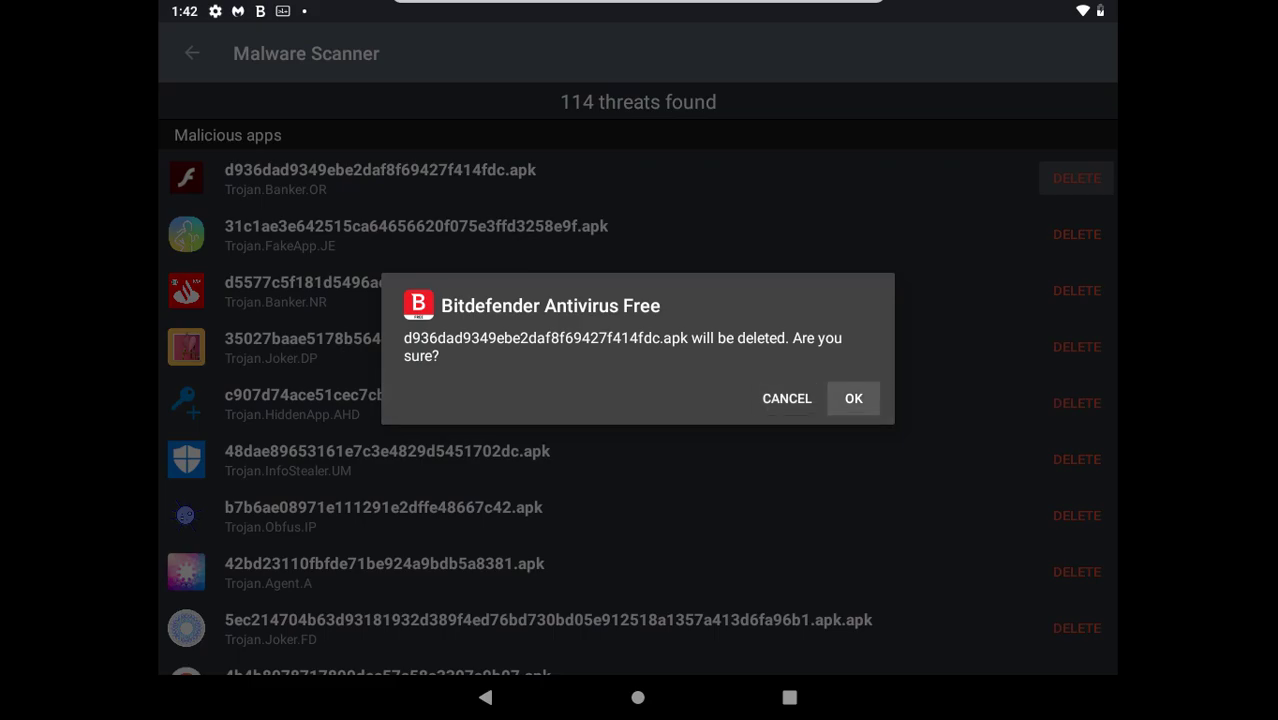
left_click(853, 398)
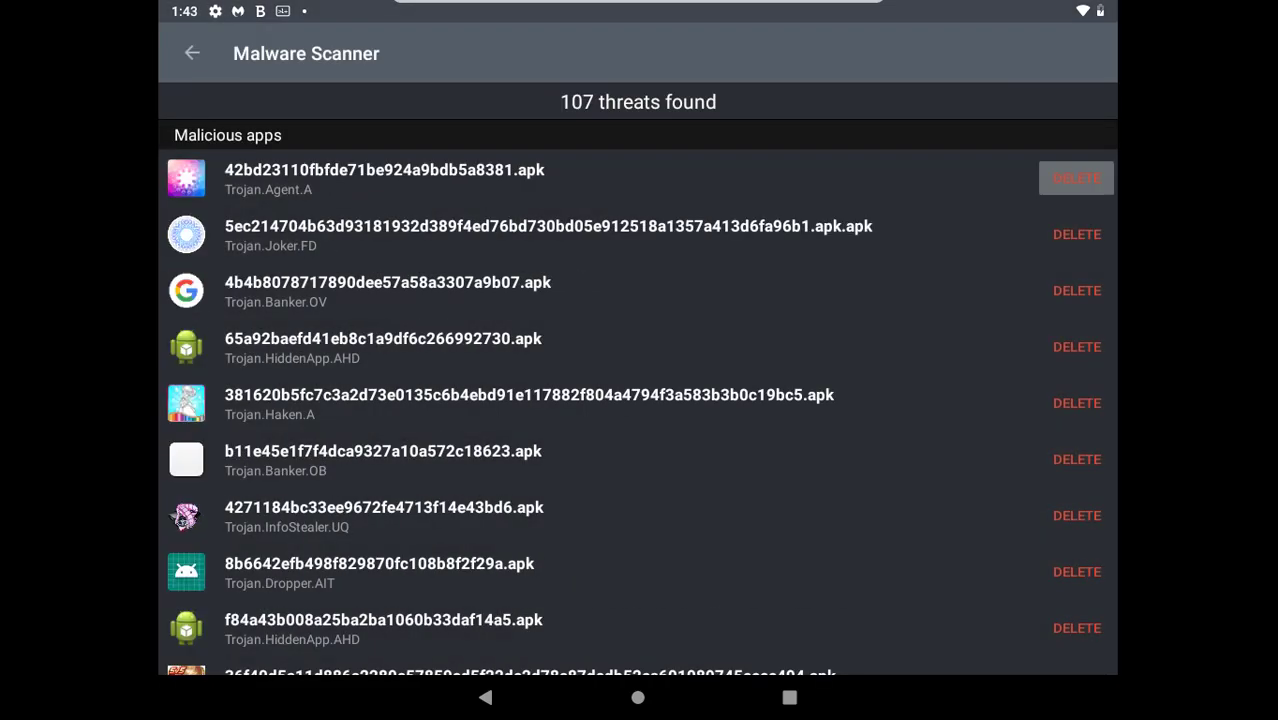
left_click(1076, 178)
left_click(853, 398)
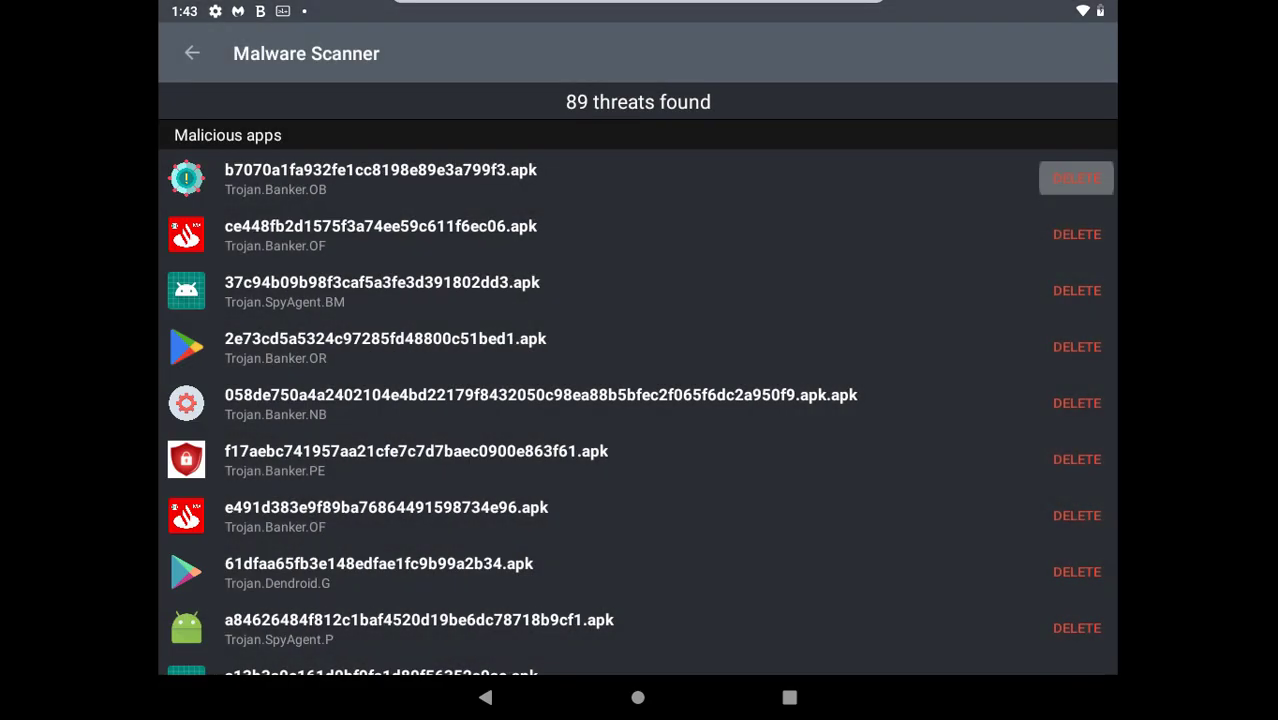
left_click(1076, 178)
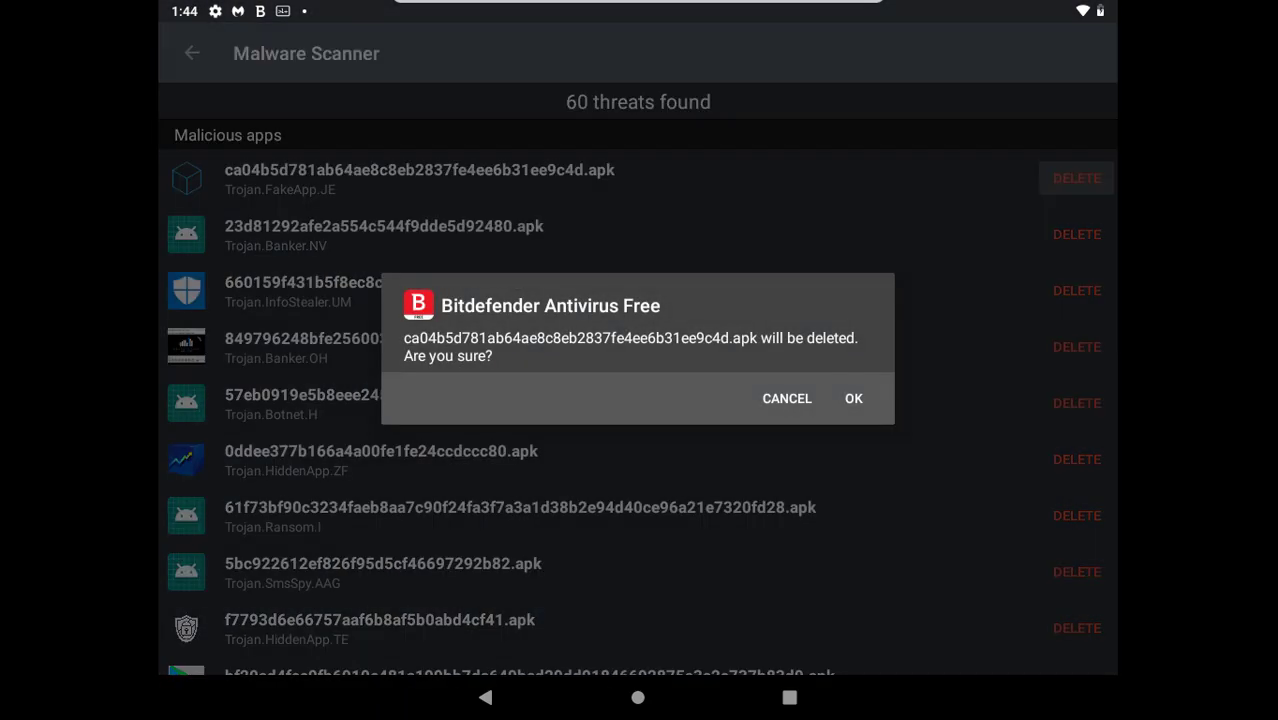
left_click(853, 398)
left_click(1076, 178)
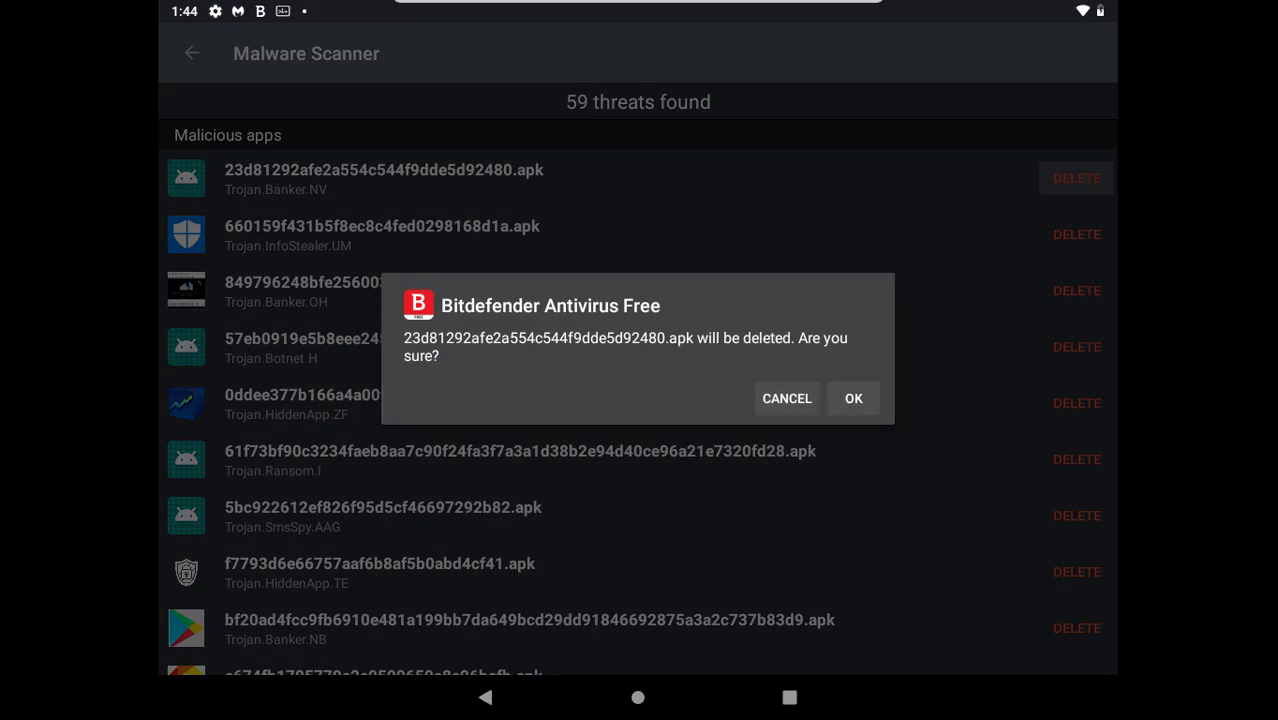
left_click(853, 398)
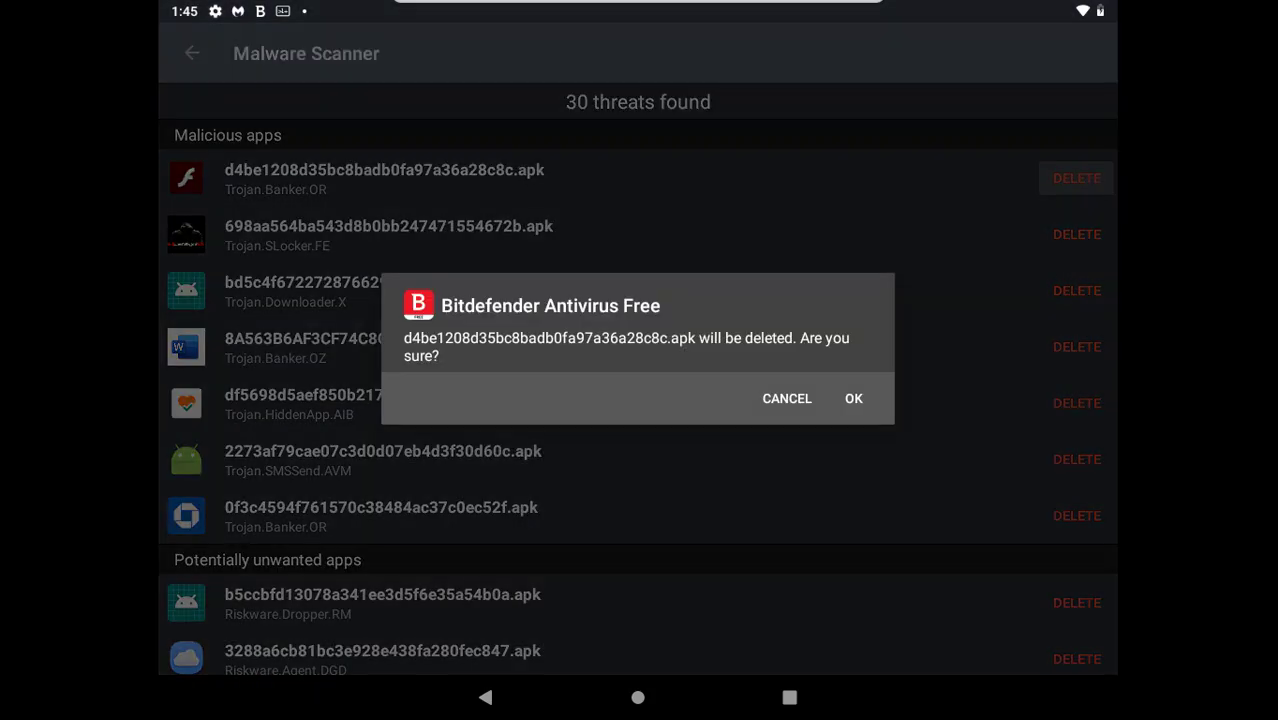
left_click(853, 398)
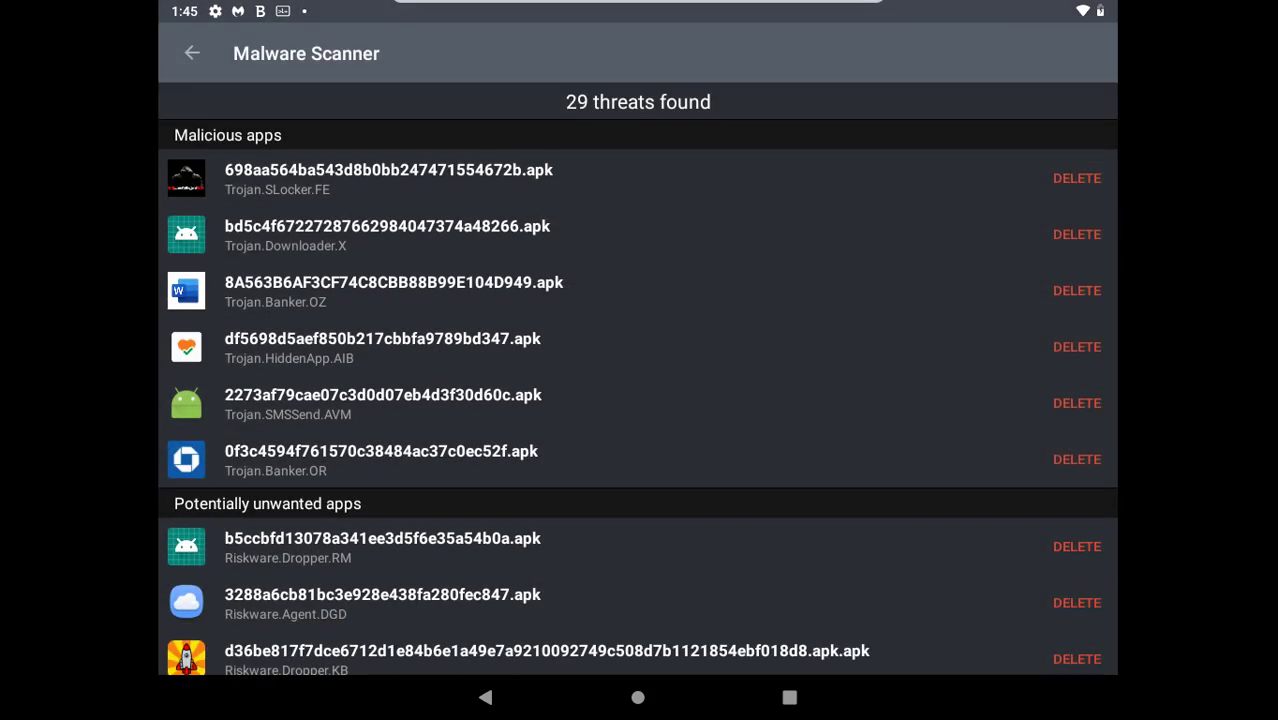
left_click(1076, 178)
left_click(853, 398)
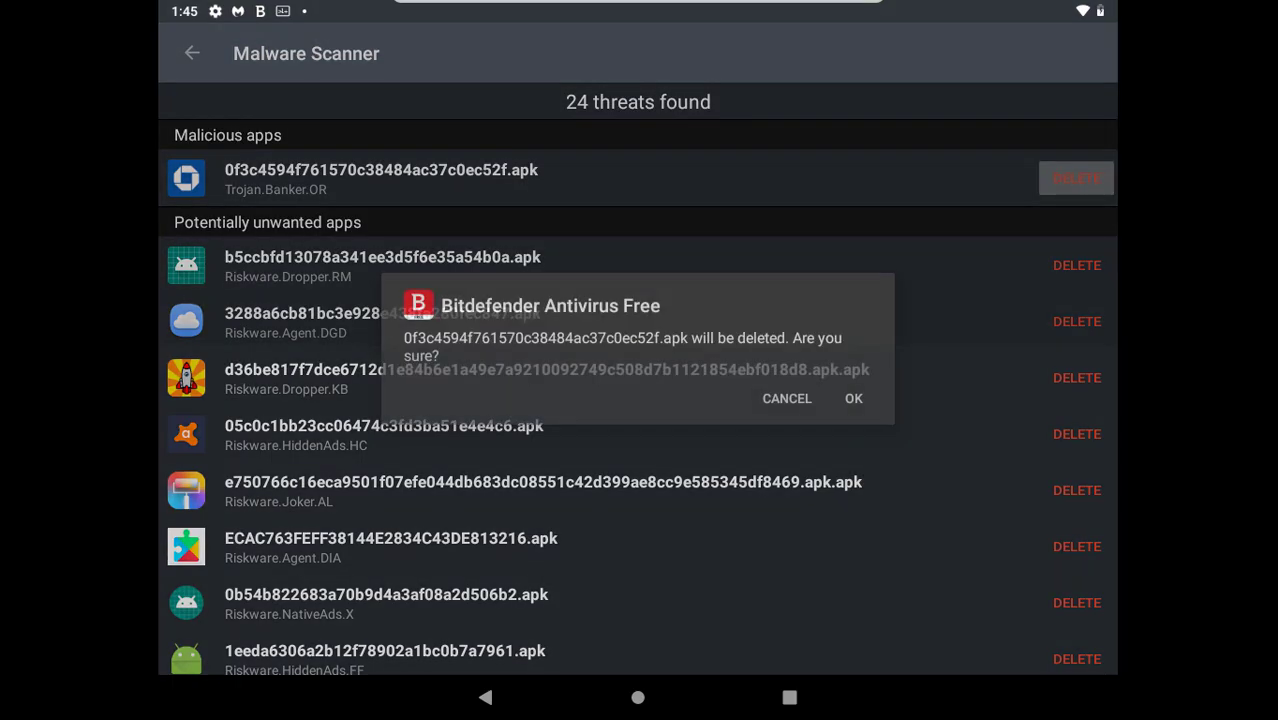
left_click(851, 397)
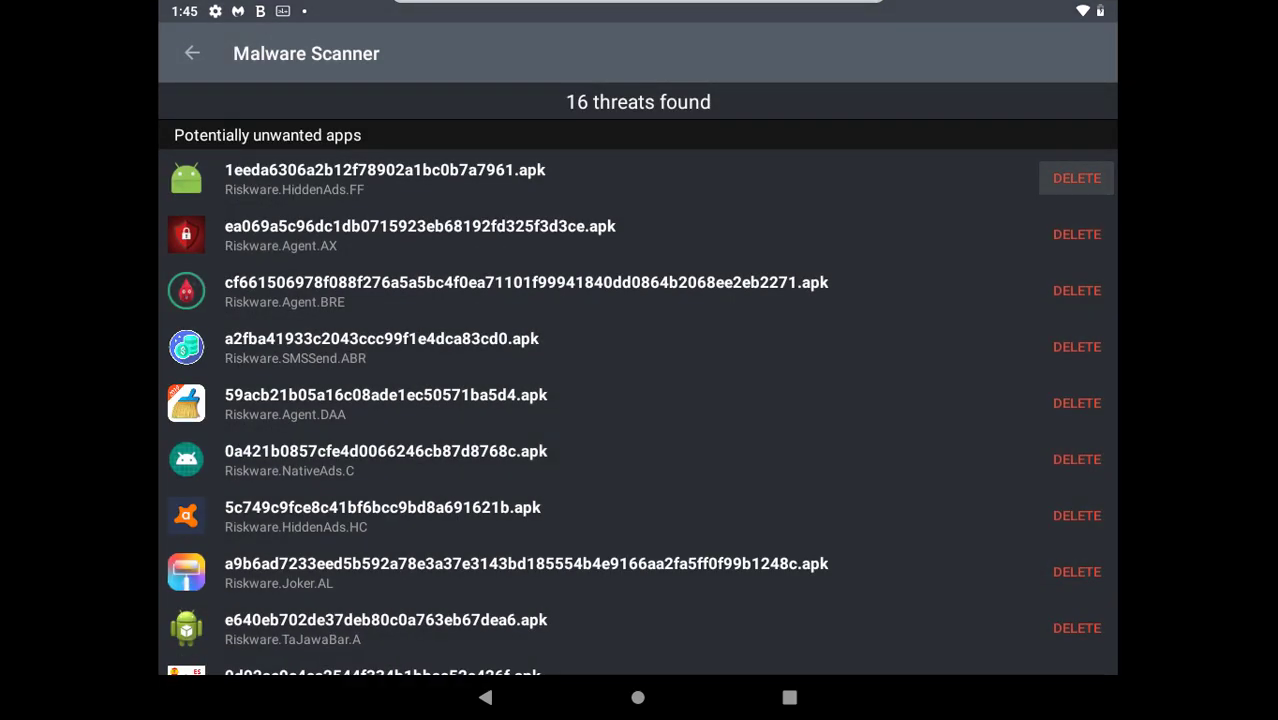
- Delete all remaining detected APKs under Potentially unwanted apps and Aggressive adware, confirming each deletion
left_click(1076, 178)
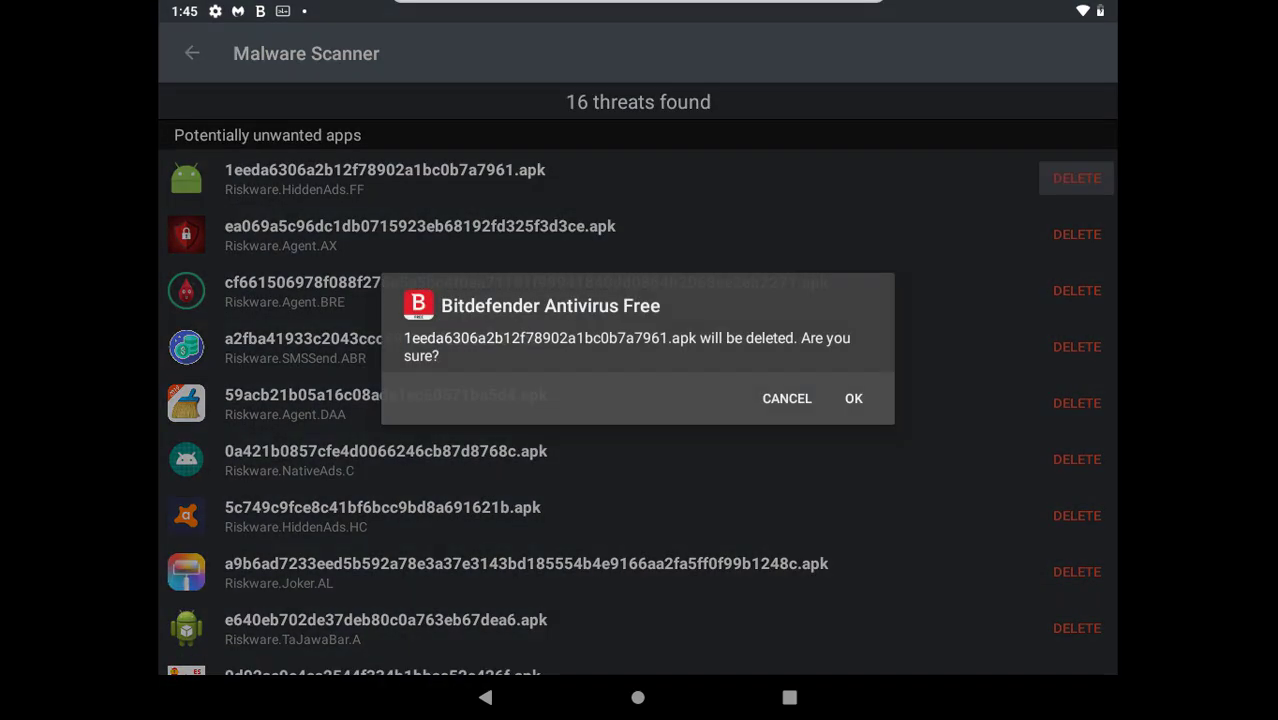
left_click(853, 404)
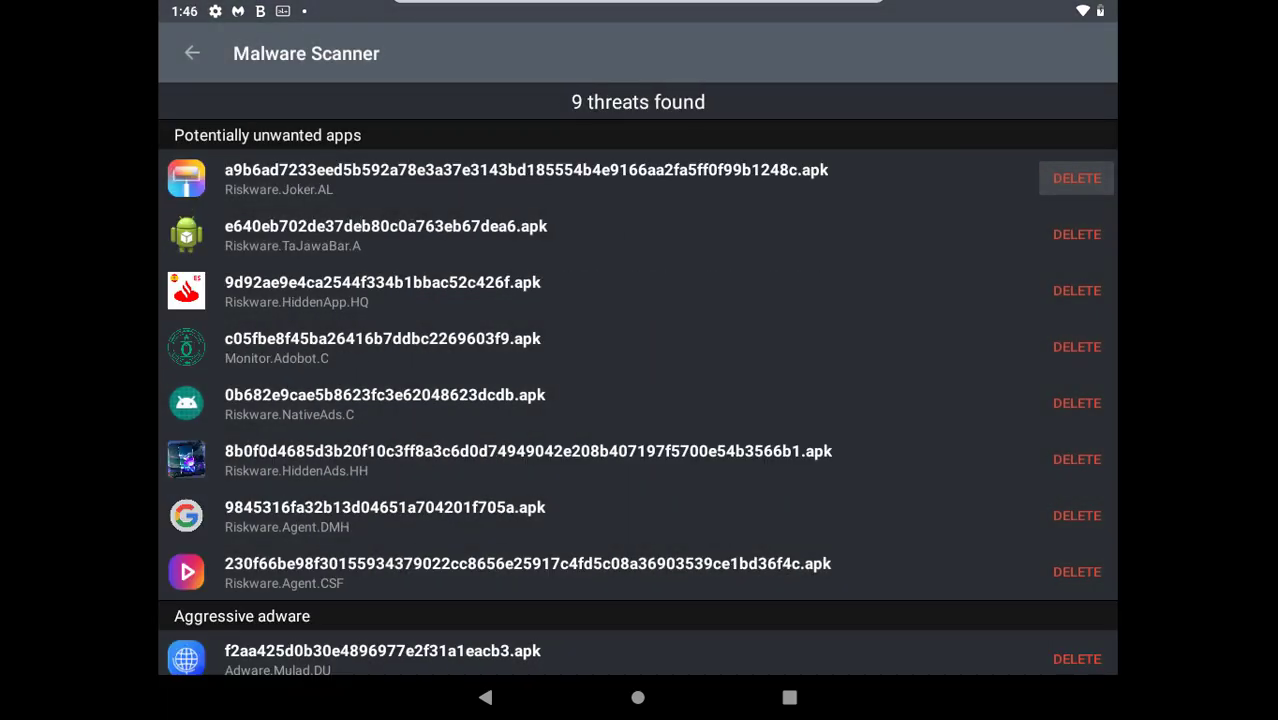
left_click(1076, 178)
left_click(853, 404)
left_click(1076, 178)
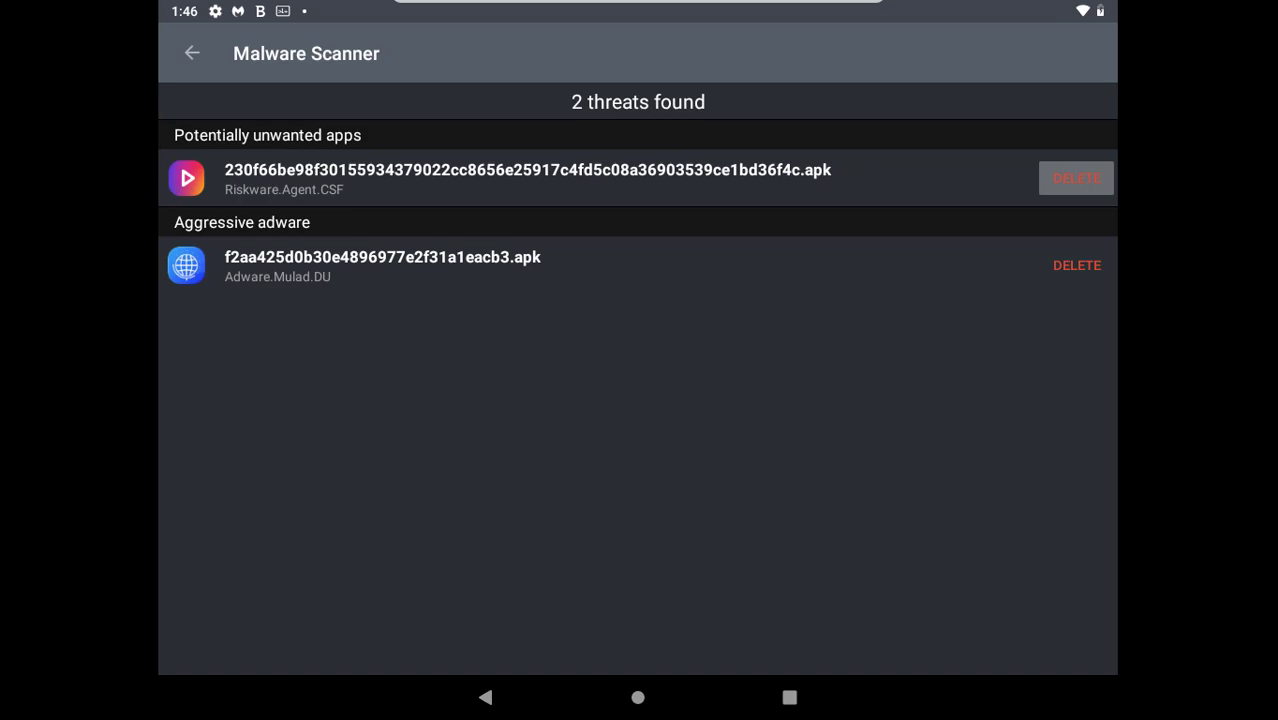
left_click(853, 404)
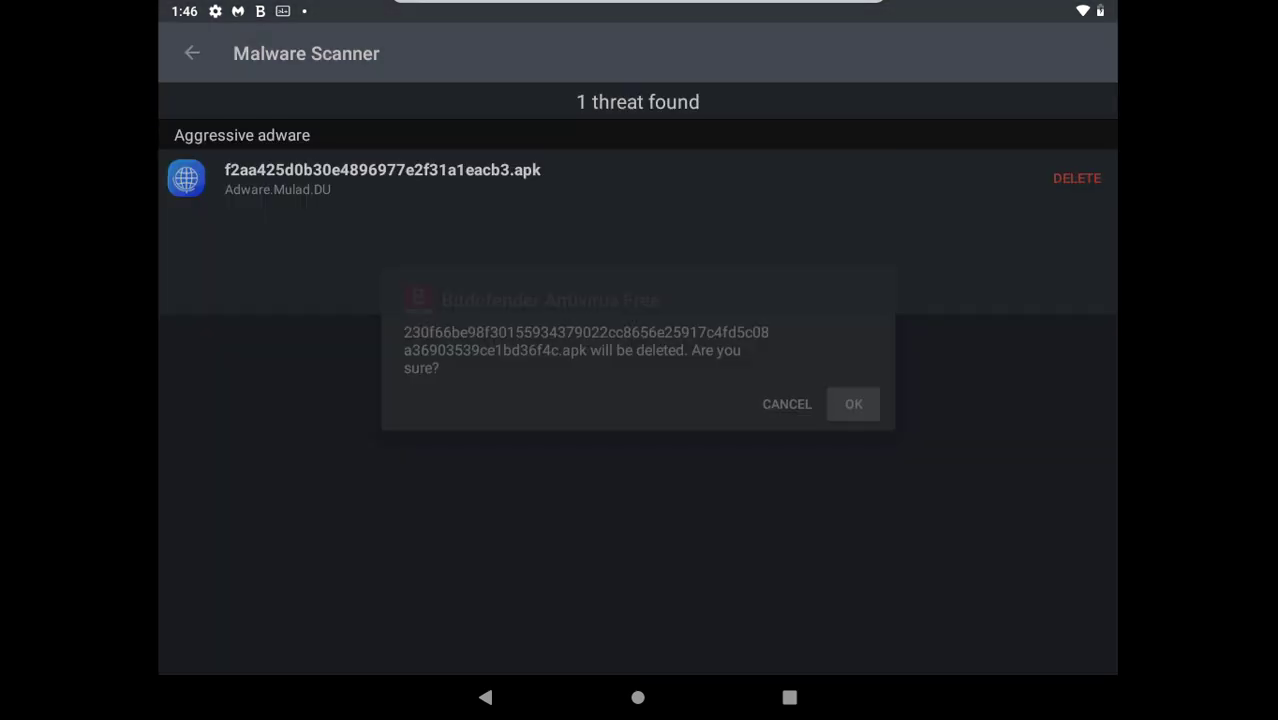
left_click(1076, 178)
left_click(853, 398)
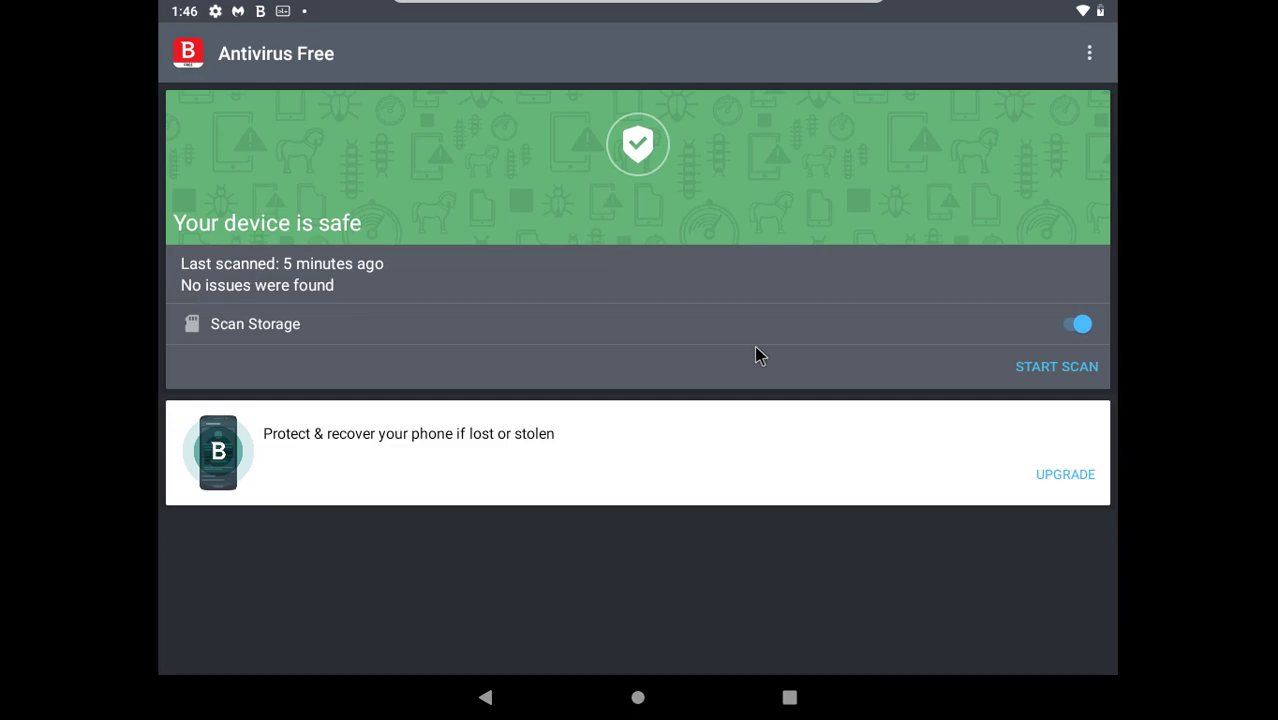
- Run another scan of the device and its storage in Antivirus Free
left_click(1021, 368)
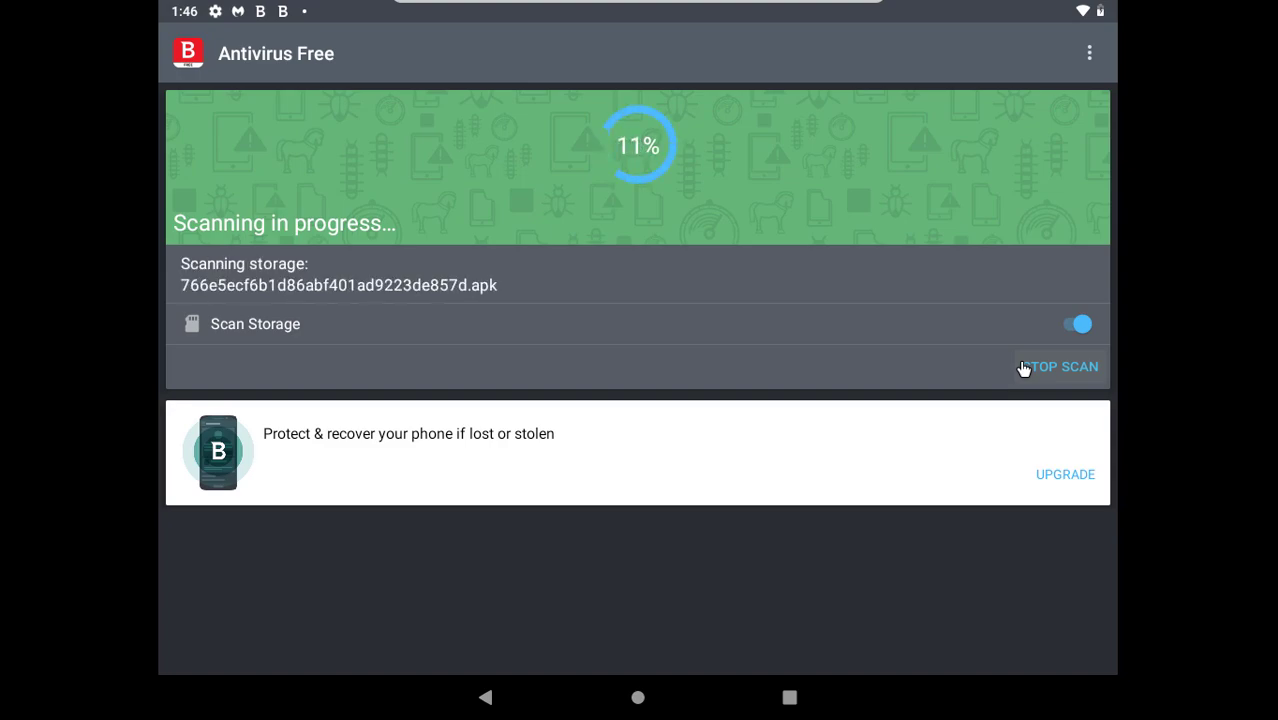
left_click(1022, 368)
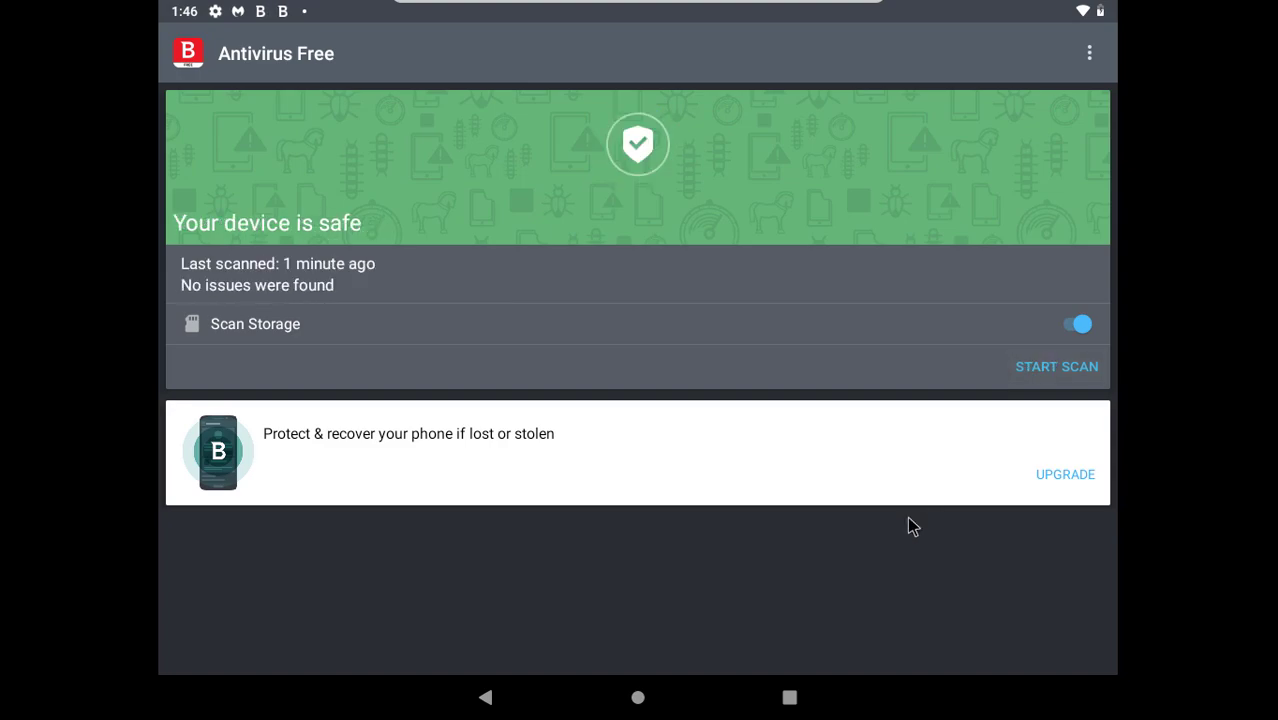
- Switch to Files and refresh the Malwares folder to check which APKs remain
left_click(810, 700)
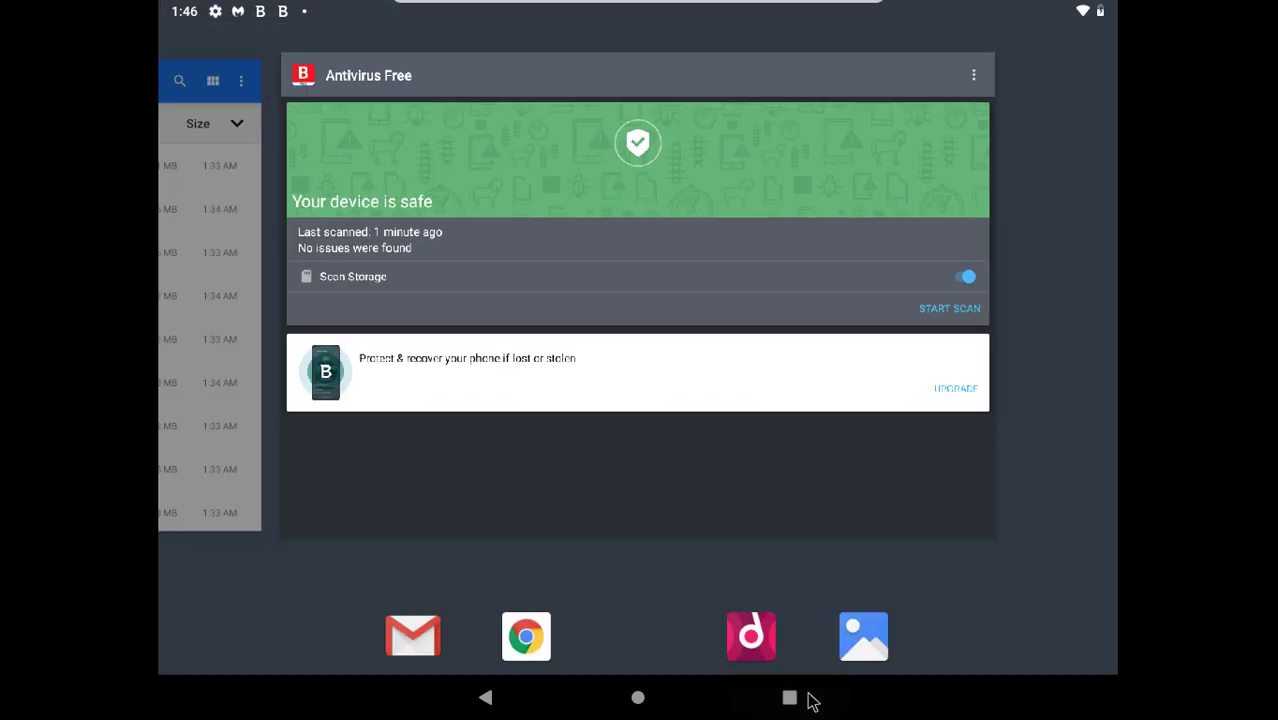
left_click(810, 700)
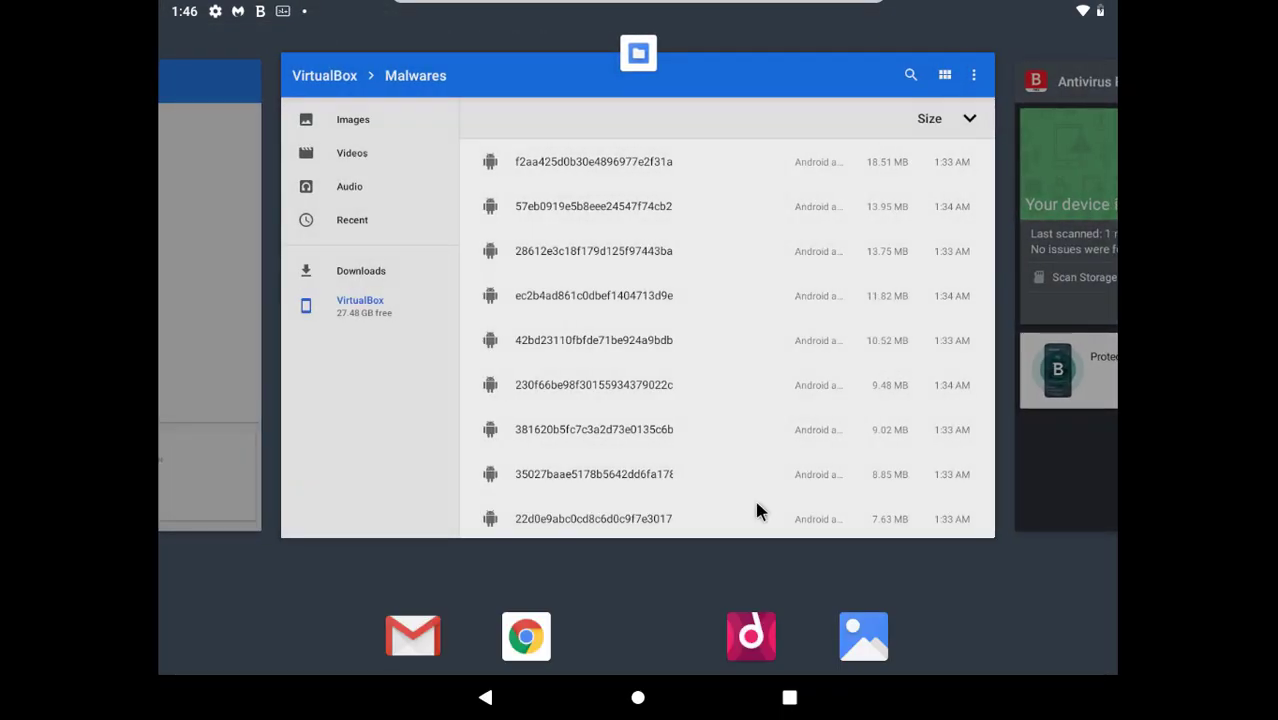
left_click(756, 511)
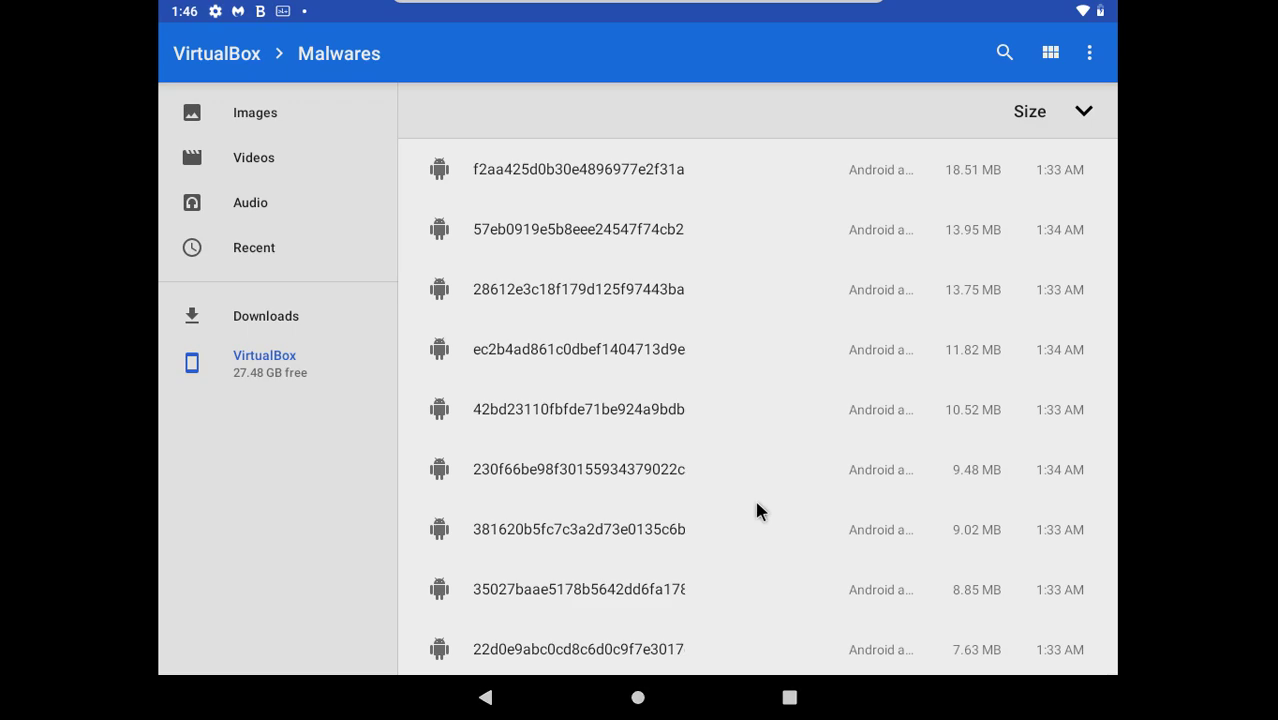
left_click(343, 59)
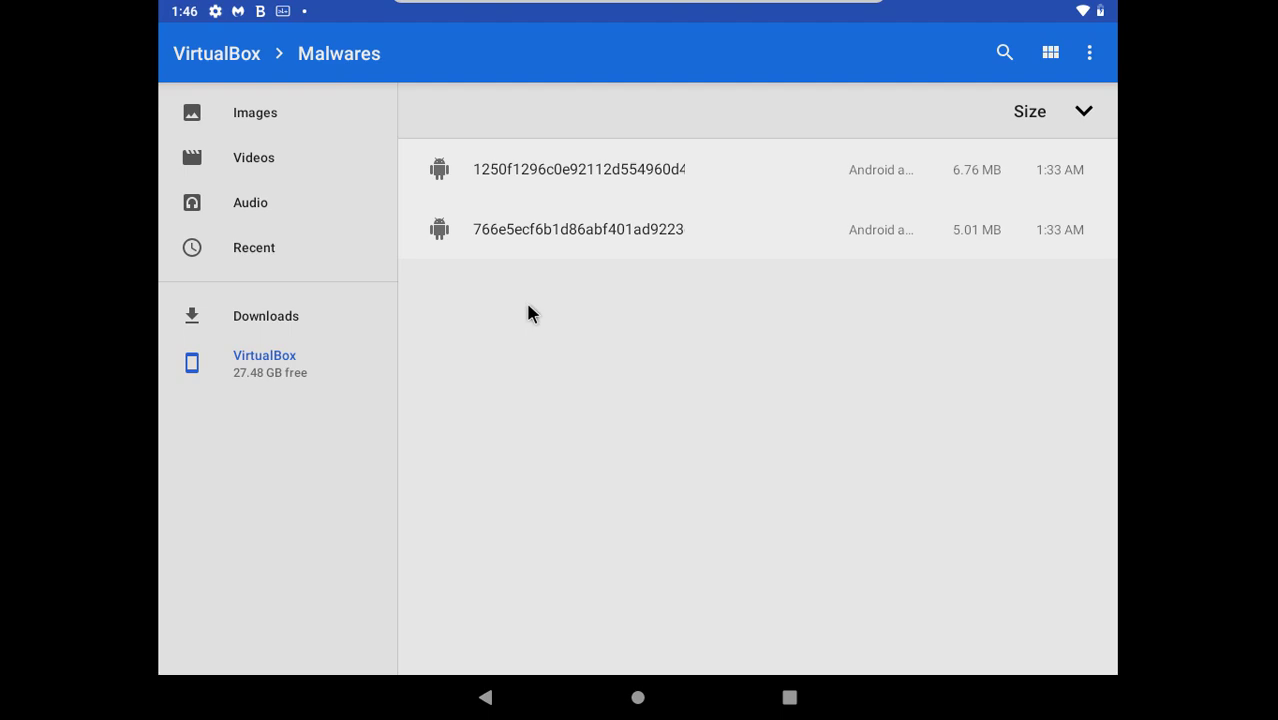
- Install the 6.76 MB APK from the Malwares folder, always using Package installer to open such files and accepting the unknown-apps risk
left_click(613, 186)
double_click(613, 190)
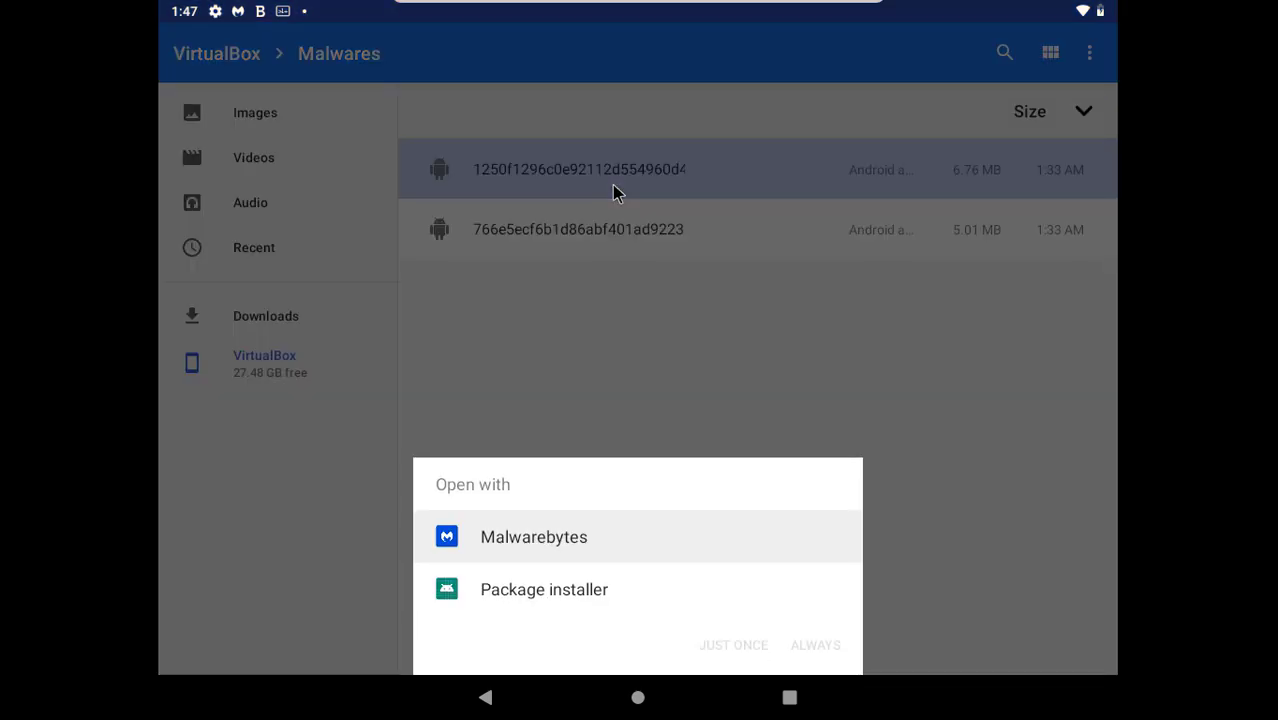
left_click(571, 590)
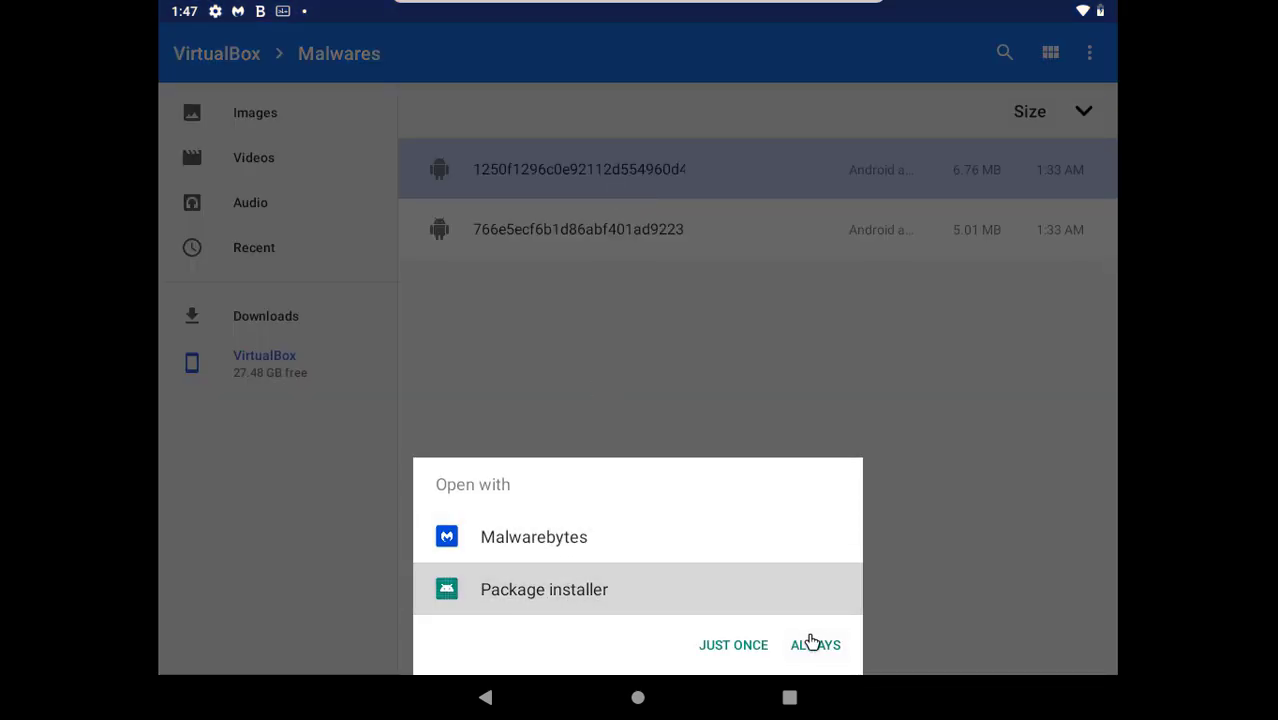
left_click(814, 644)
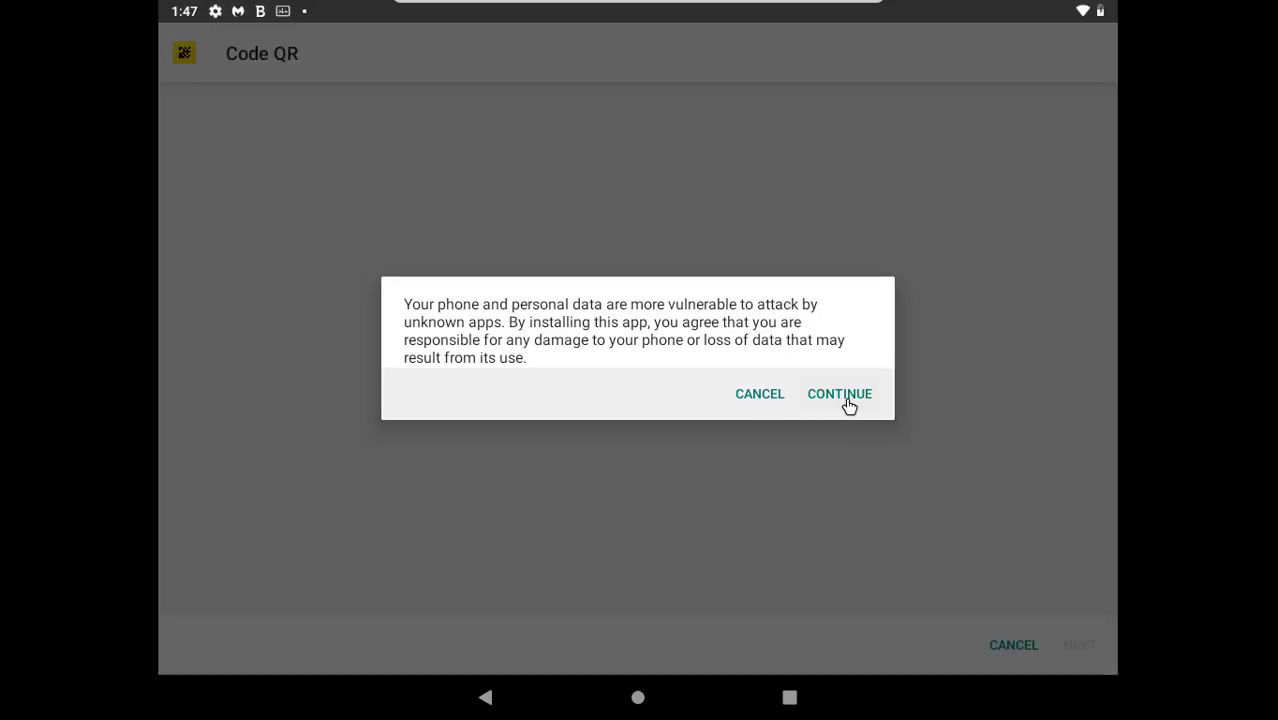
left_click(848, 404)
left_click(1062, 644)
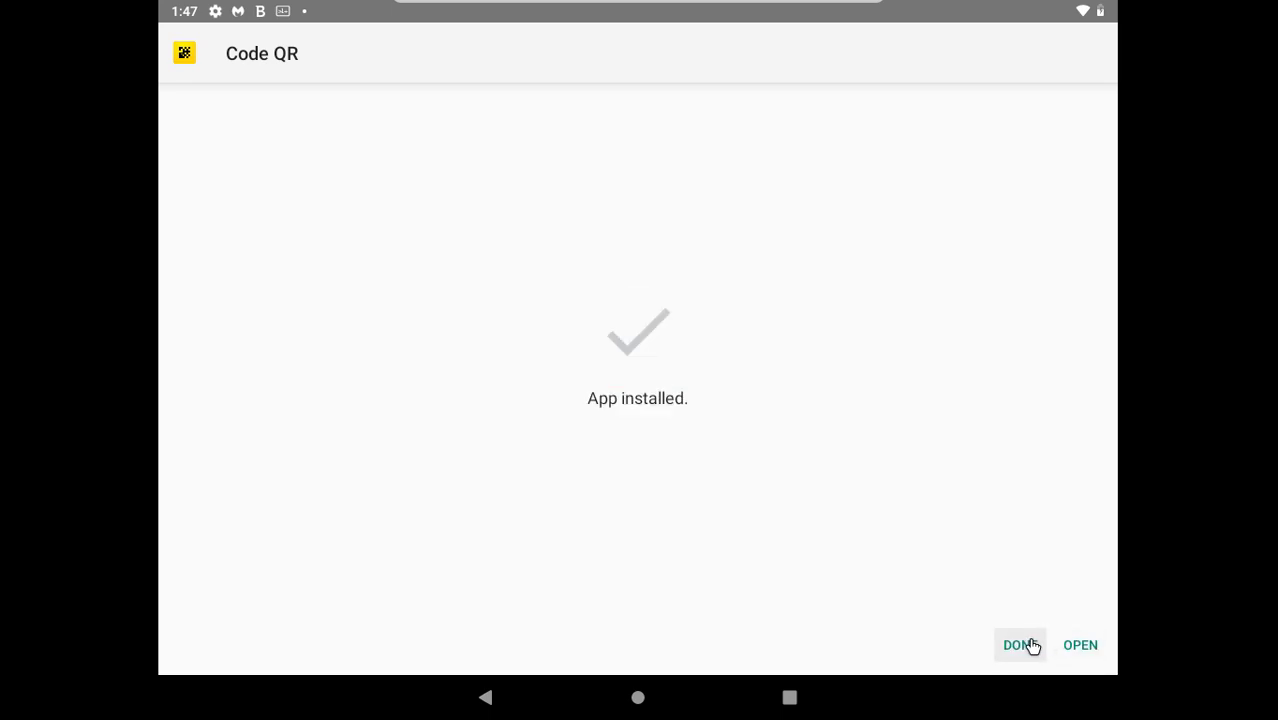
- Close the finished Code QR installation and install the 5.01 MB APK from the Malwares folder, accepting the unknown-apps risk
left_click(1020, 645)
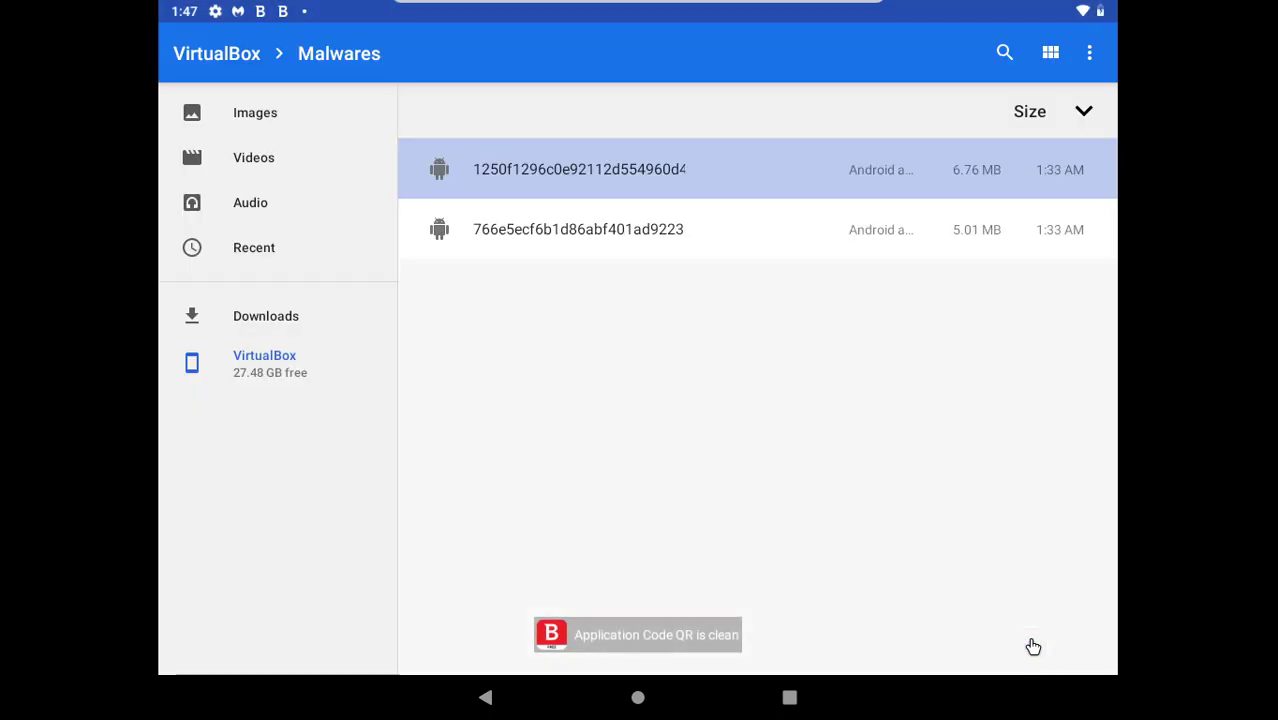
left_click(1041, 233)
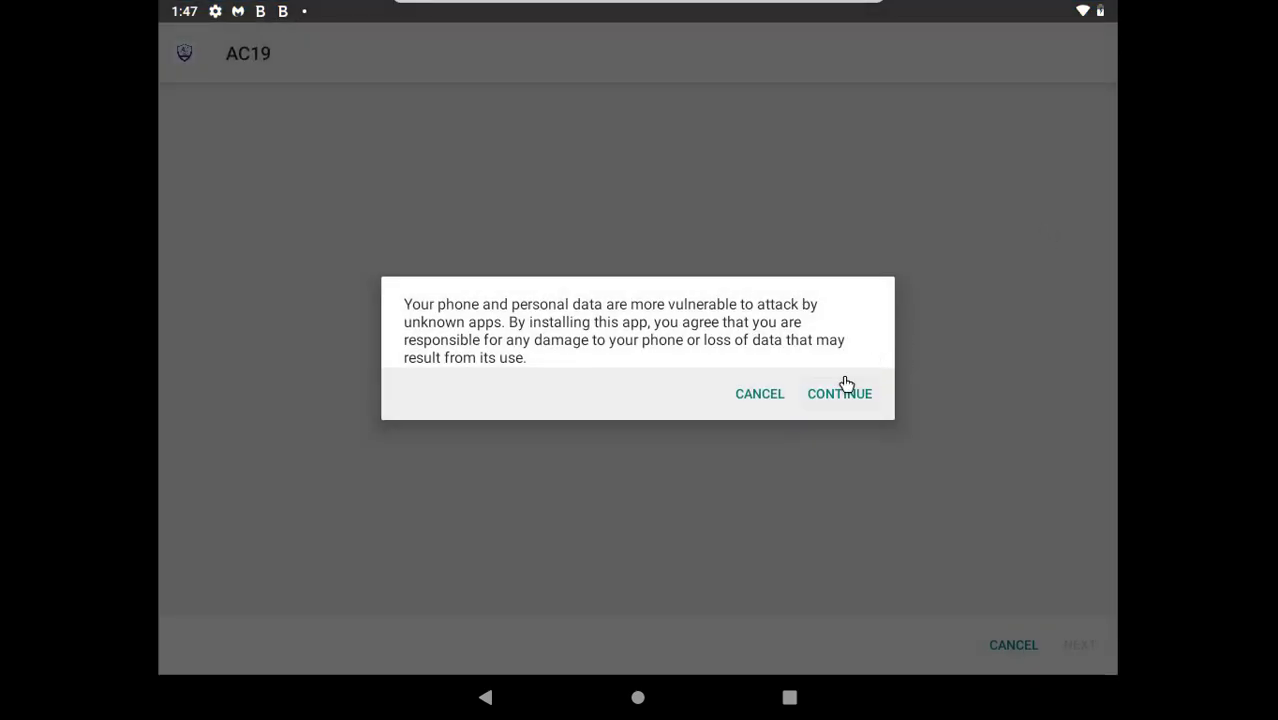
left_click(843, 390)
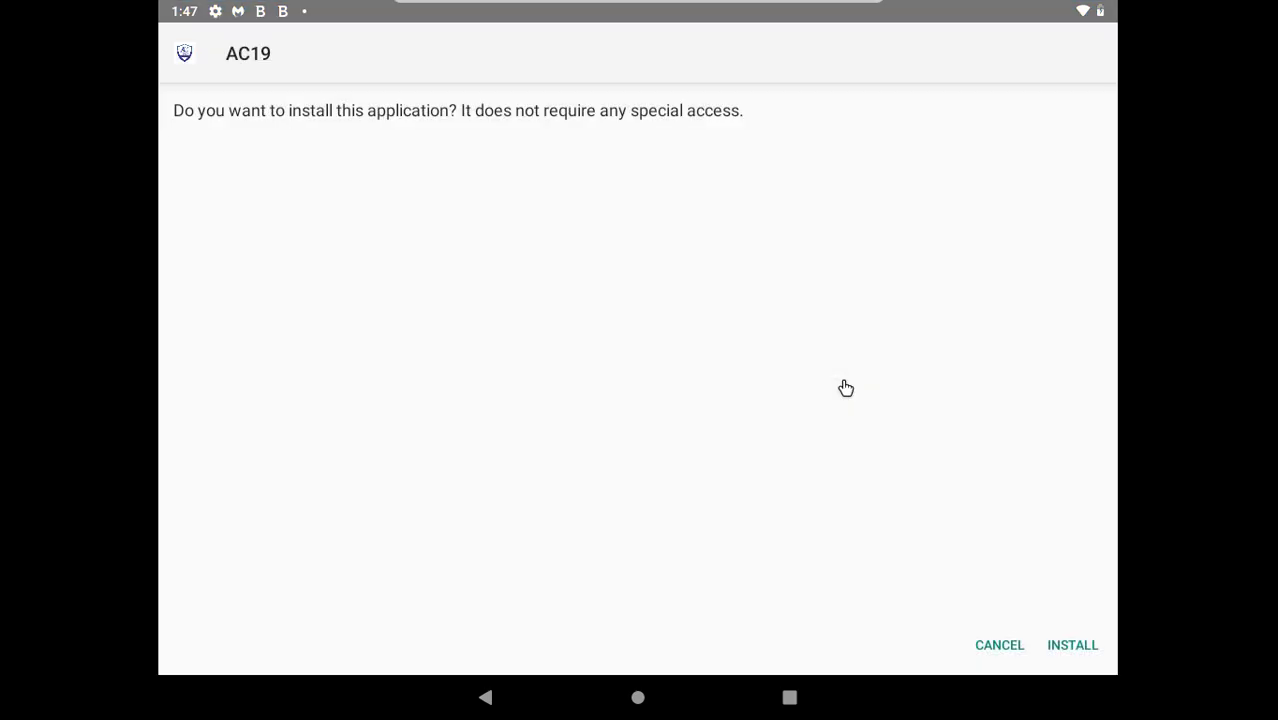
left_click(1068, 646)
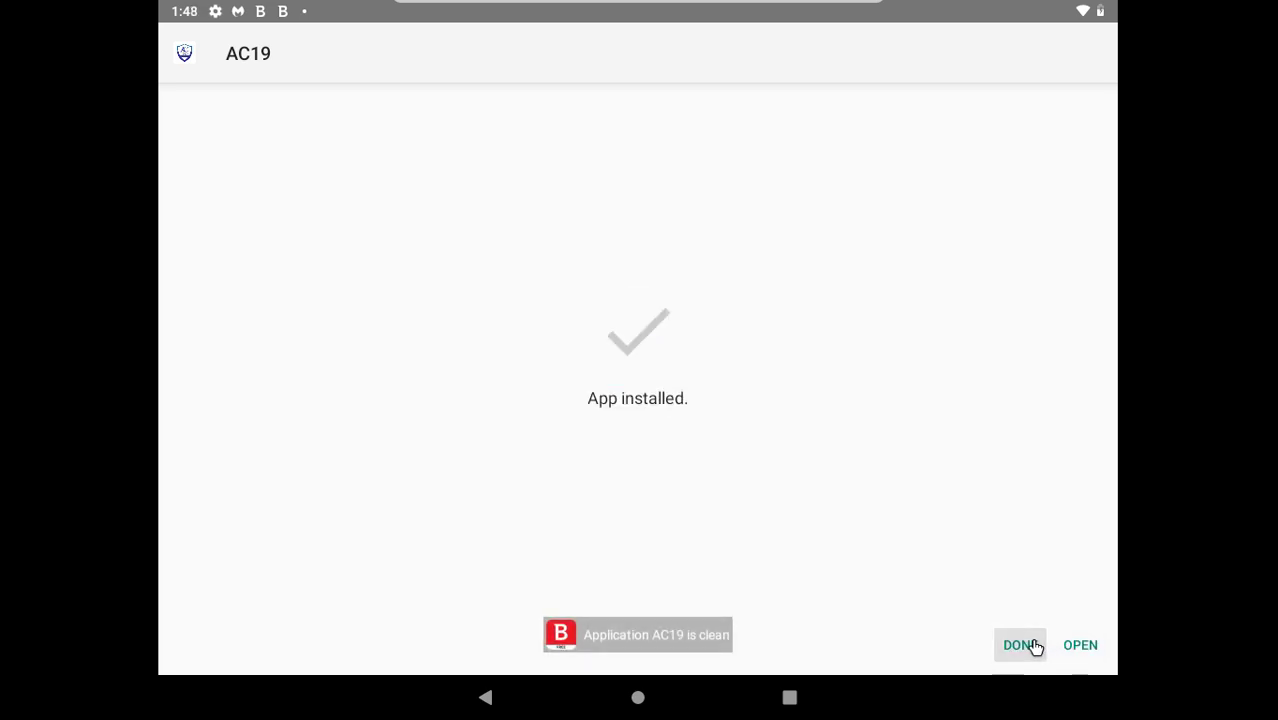
left_click(1035, 646)
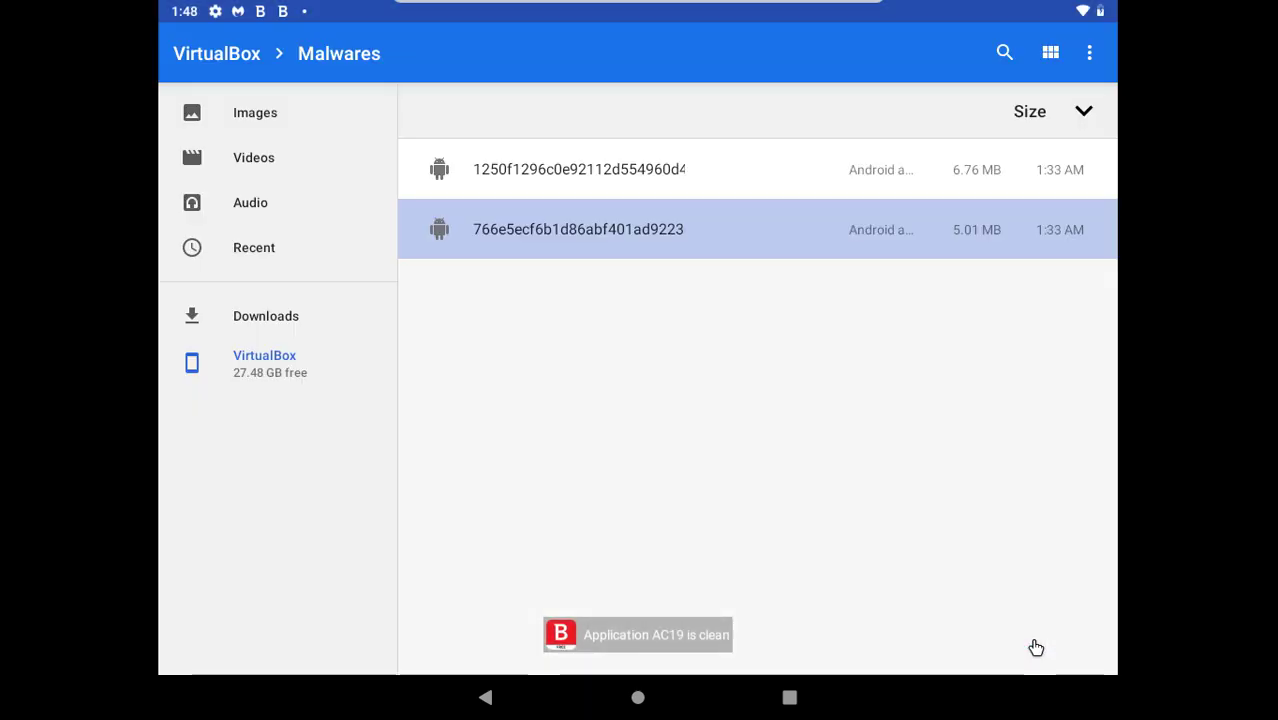
- Switch to Antivirus Free and scan the device again with storage scanning enabled
left_click(792, 694)
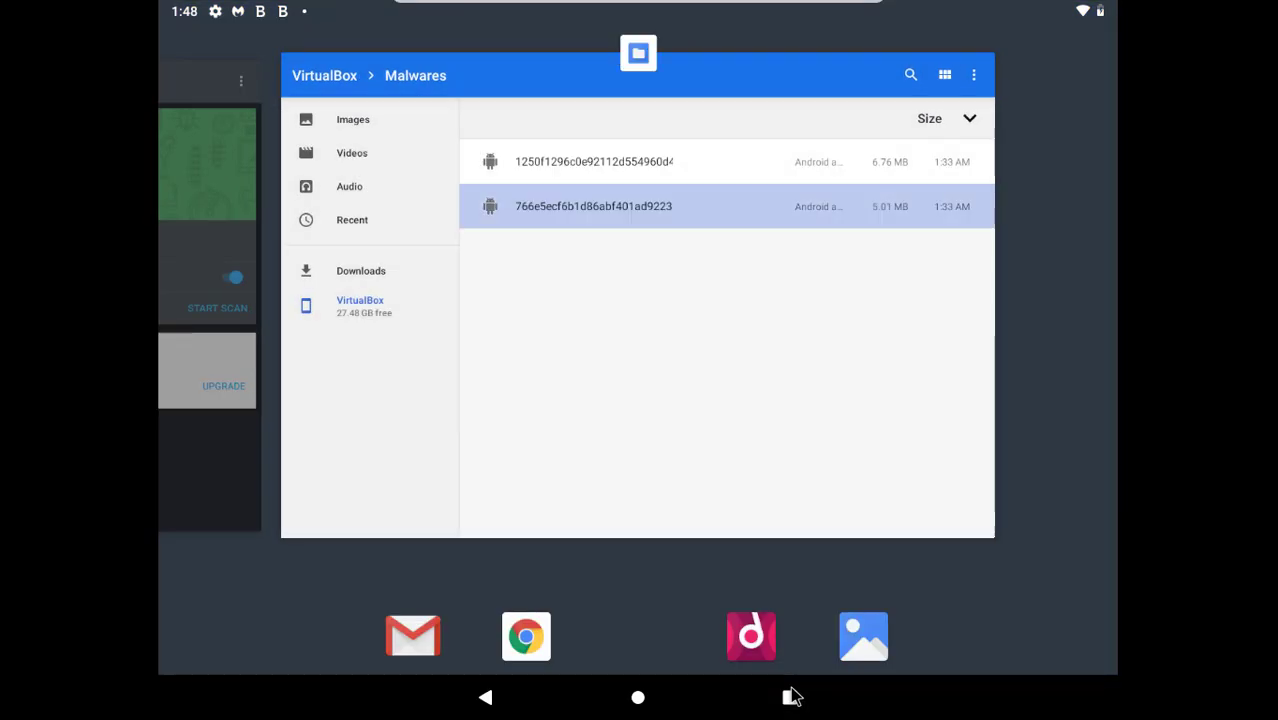
left_click(792, 697)
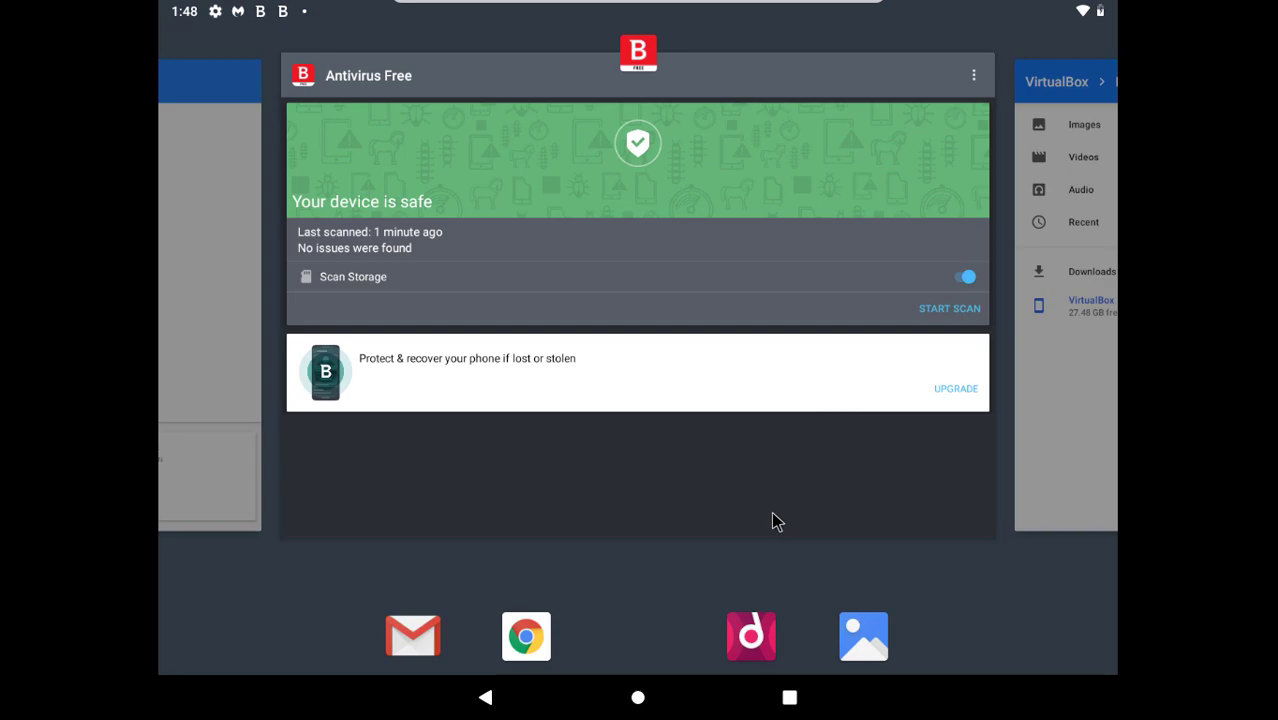
left_click(775, 518)
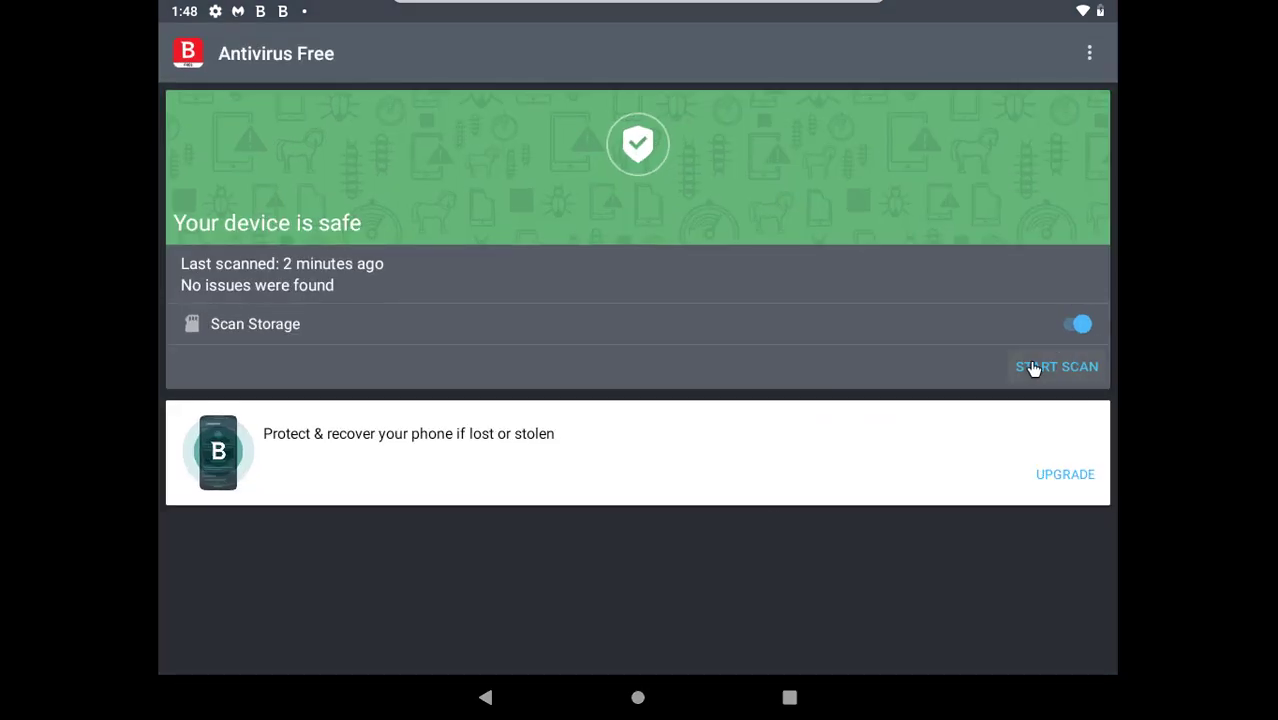
left_click(1034, 367)
- Switch to Malwarebytes and run a full scan from its dashboard as a second opinion
left_click(792, 700)
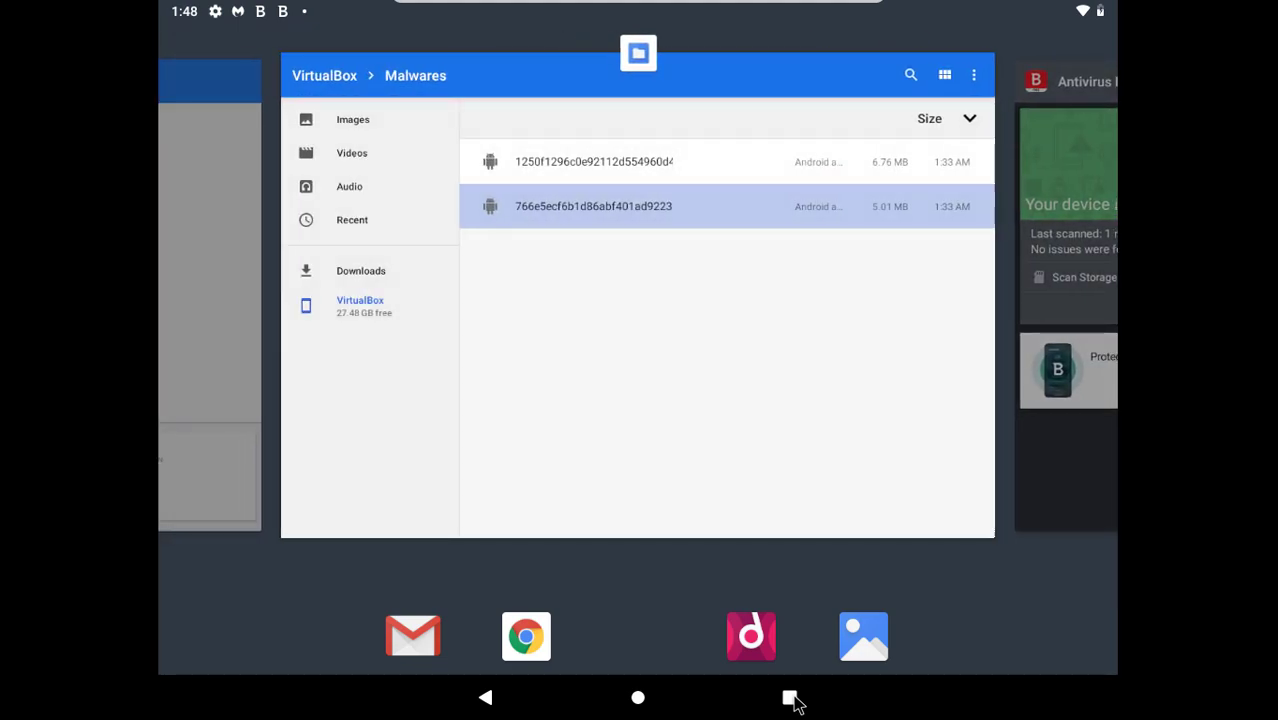
left_click(792, 700)
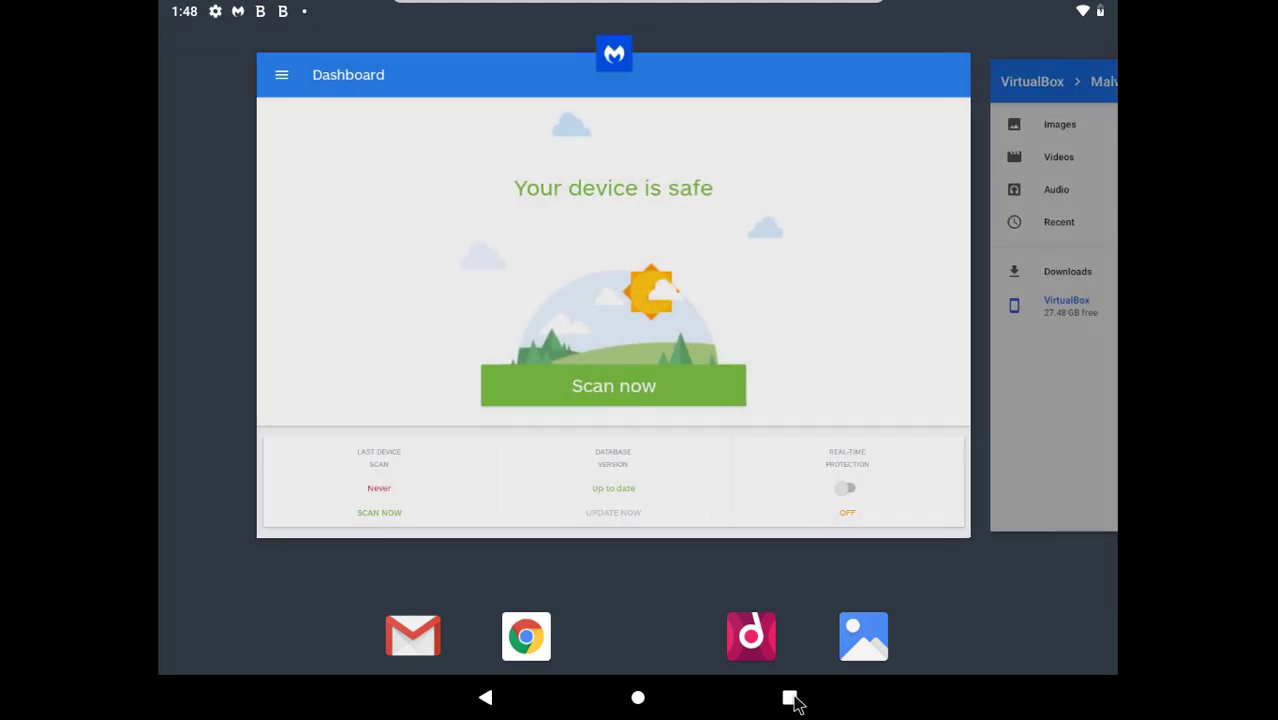
left_click(792, 467)
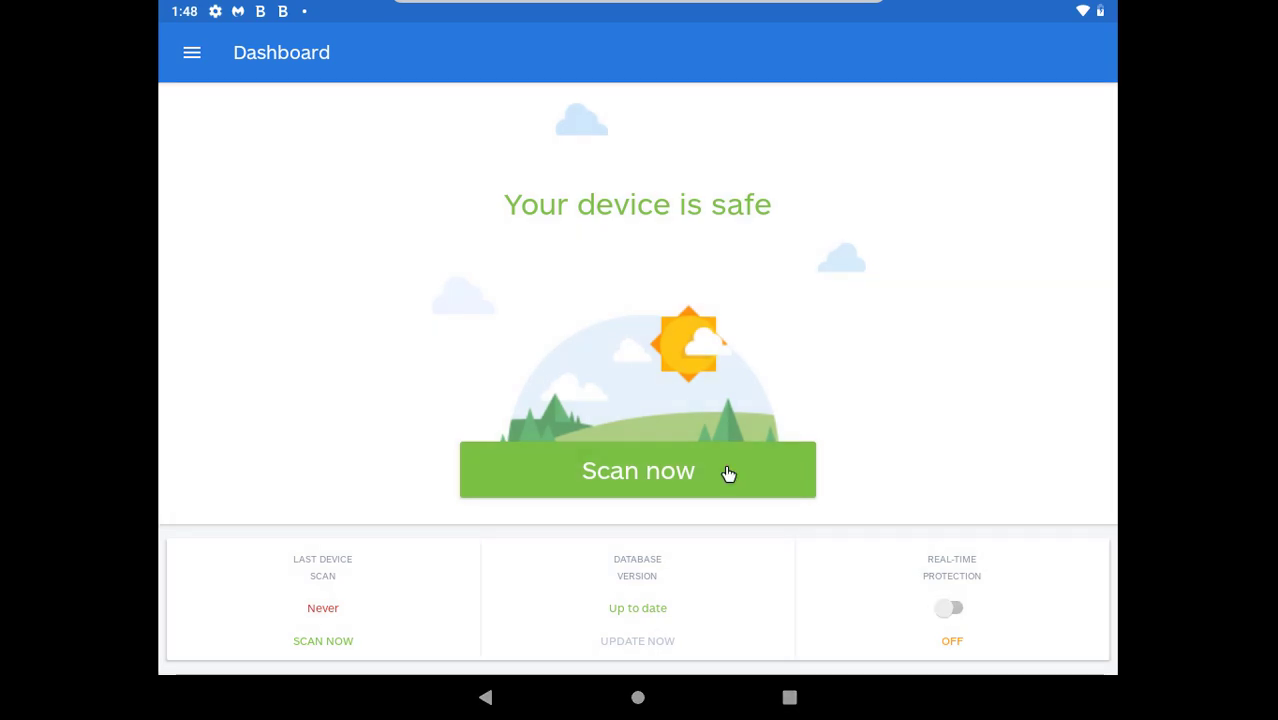
left_click(726, 468)
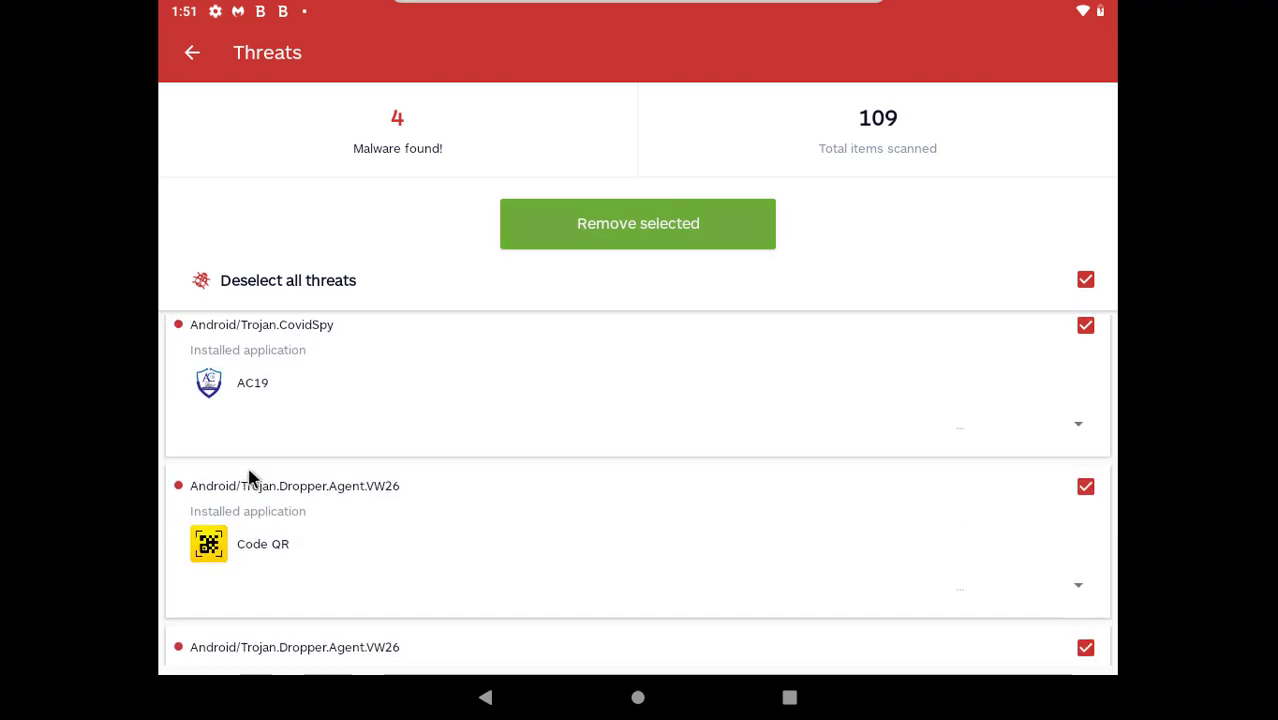
- Remove all selected threats, confirming the removal and the uninstallation of Code QR, and decline the request to rate Malwarebytes
left_click(648, 246)
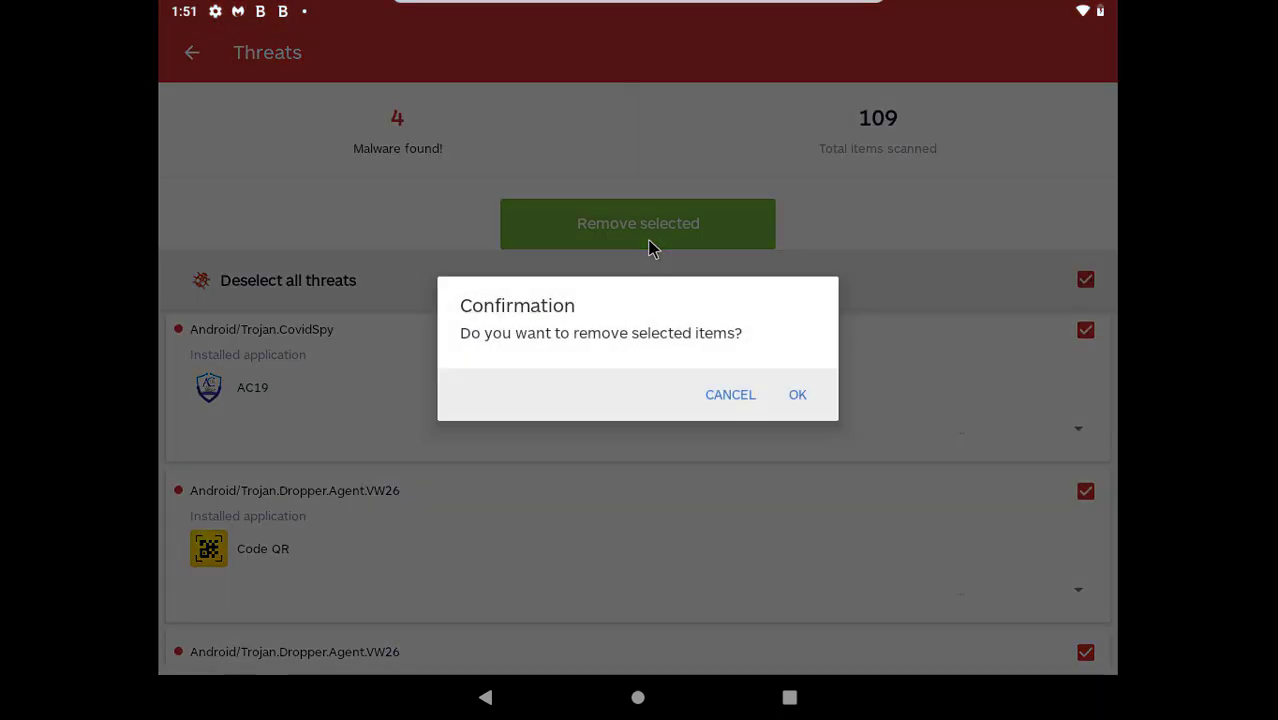
left_click(795, 393)
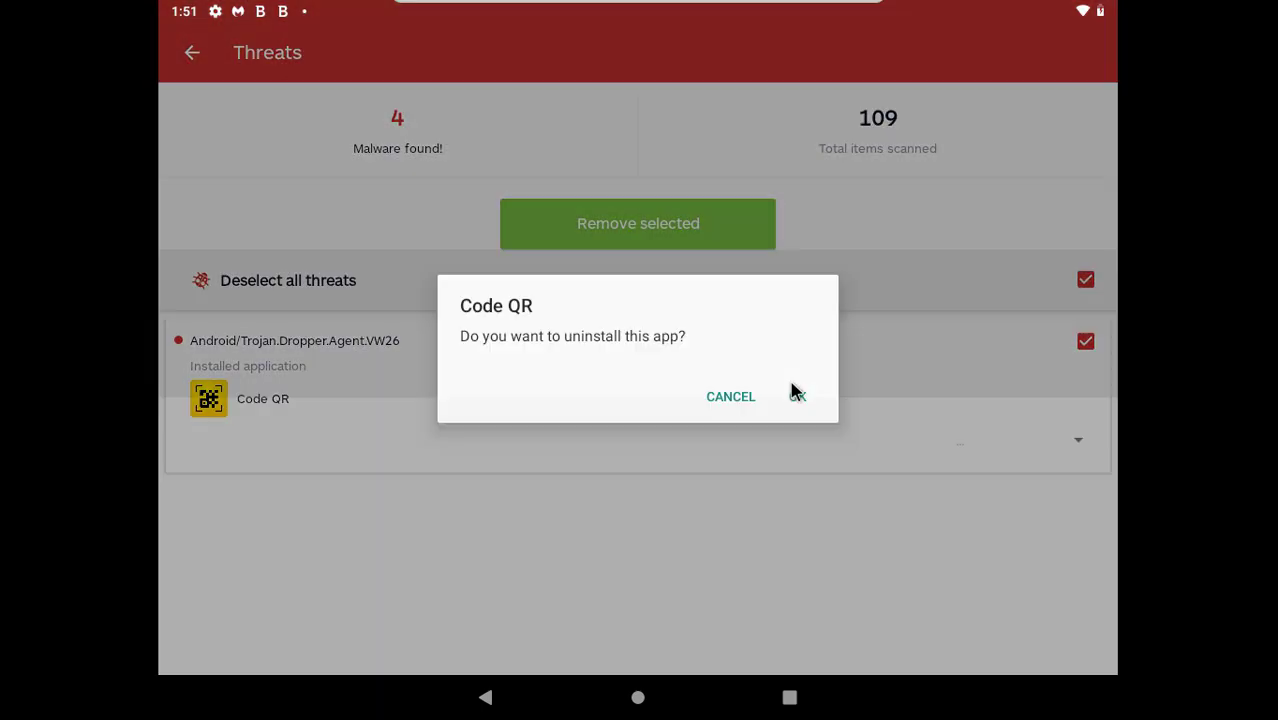
left_click(793, 393)
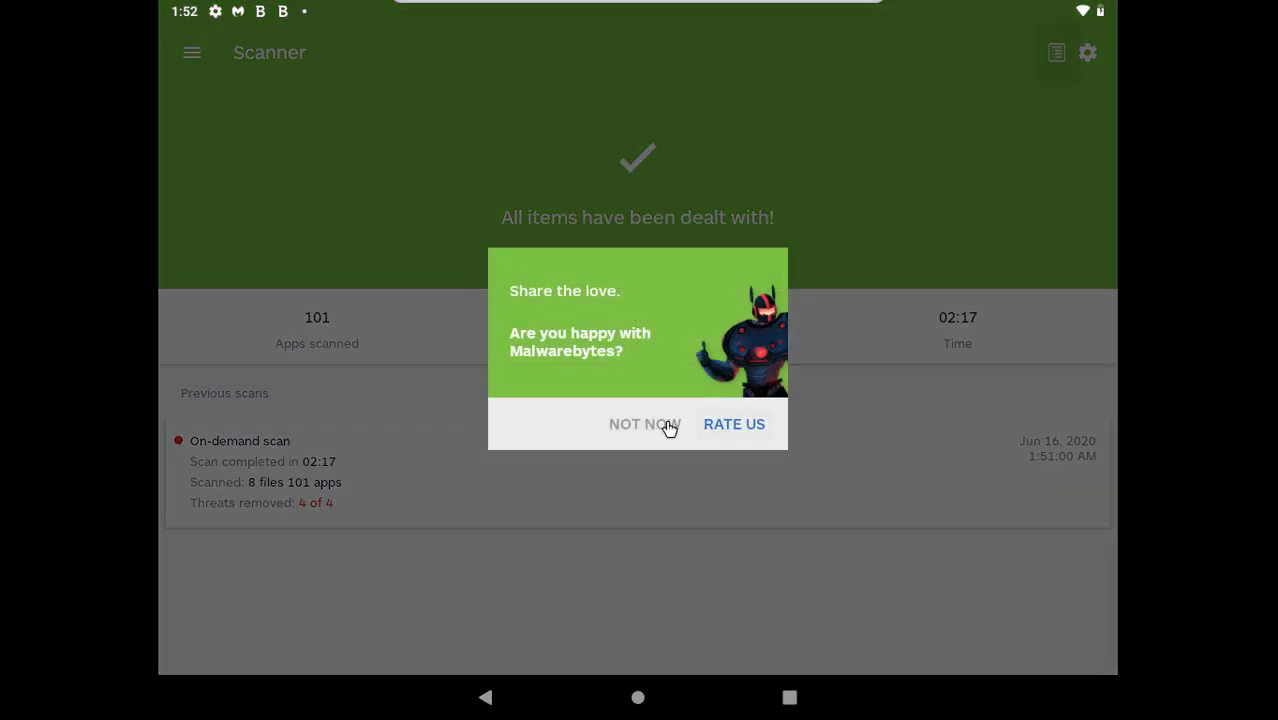
left_click(665, 429)
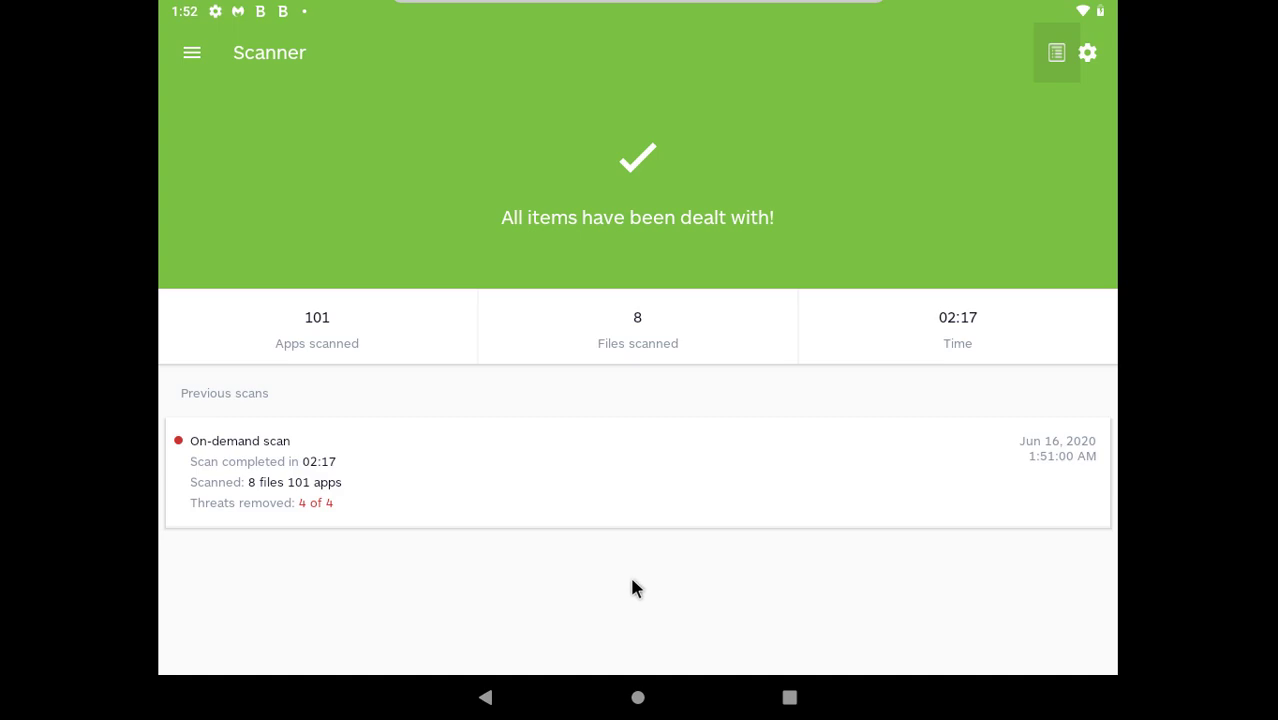